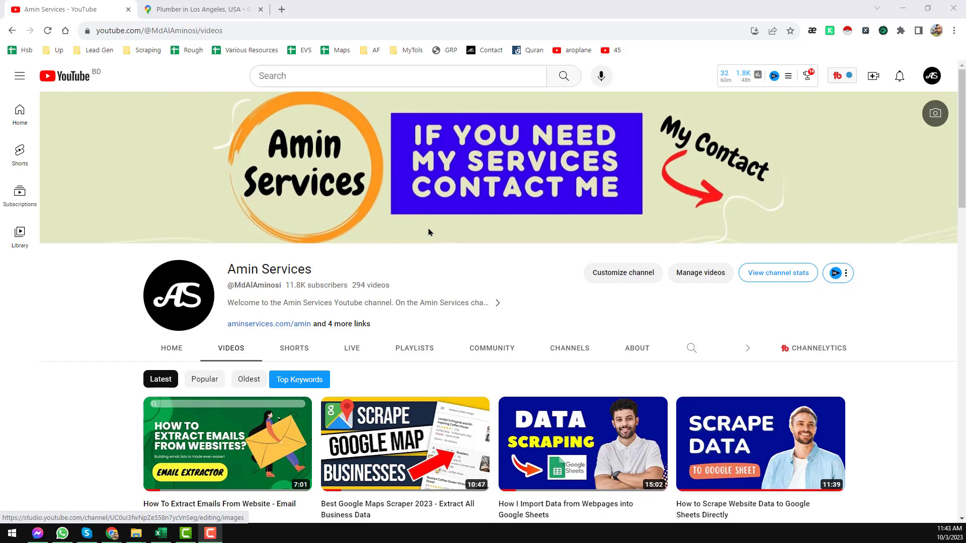
# - Bring the browser forward and look over the Los Angeles plumber search results
pyautogui.click(473, 276)
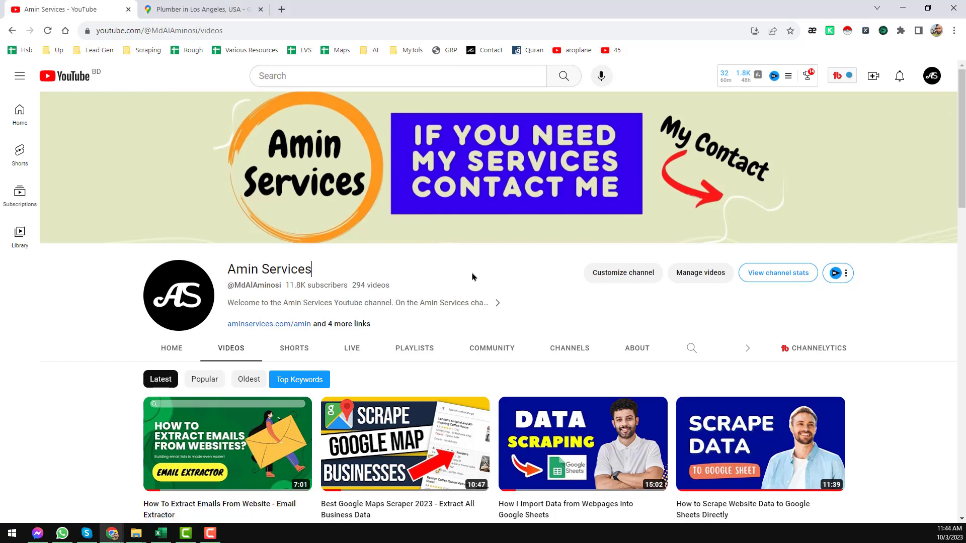
pyautogui.scroll(-2, 483, 284)
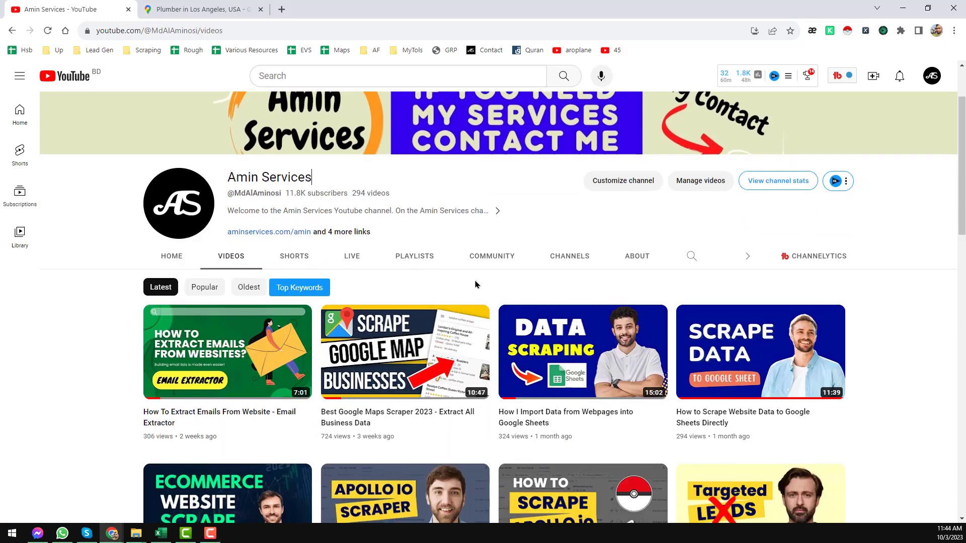
pyautogui.scroll(-4, 442, 284)
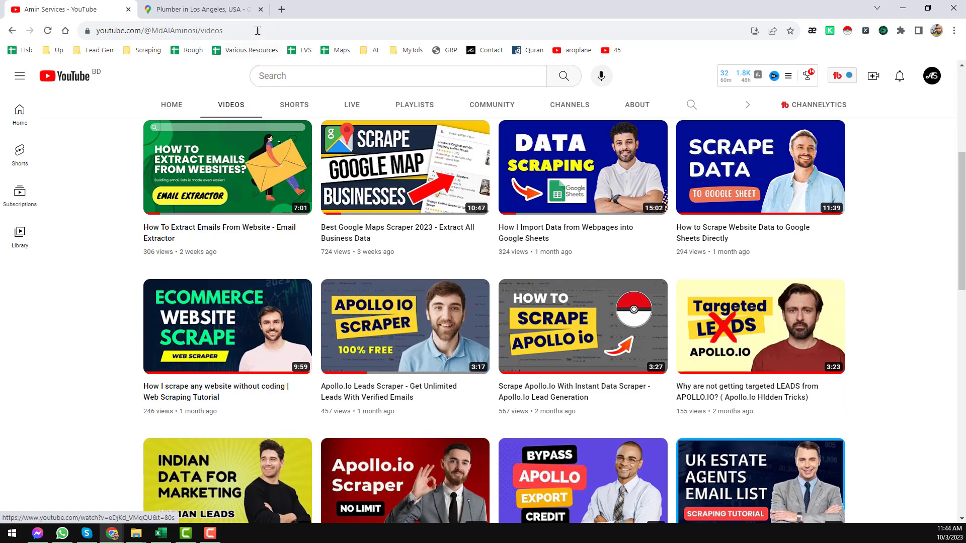
pyautogui.click(224, 15)
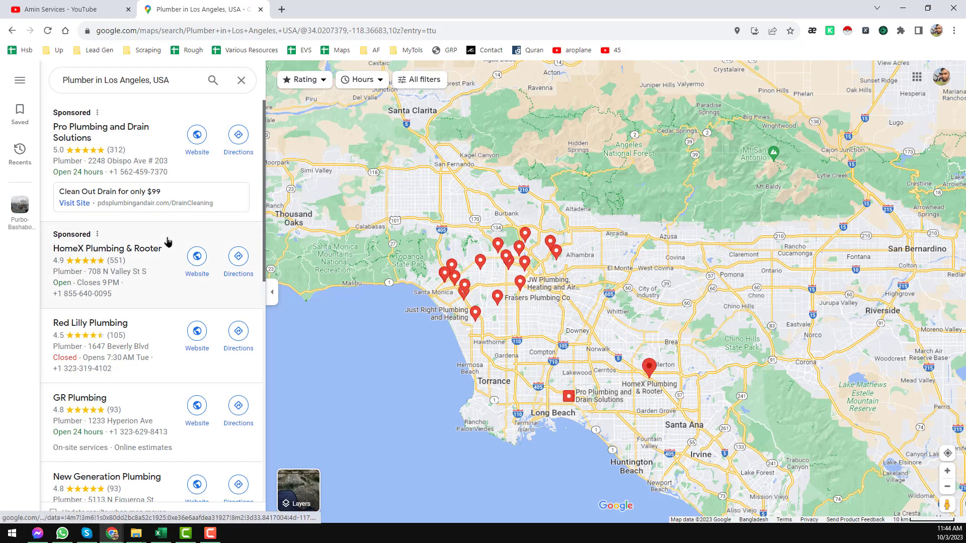
pyautogui.scroll(-5, 168, 242)
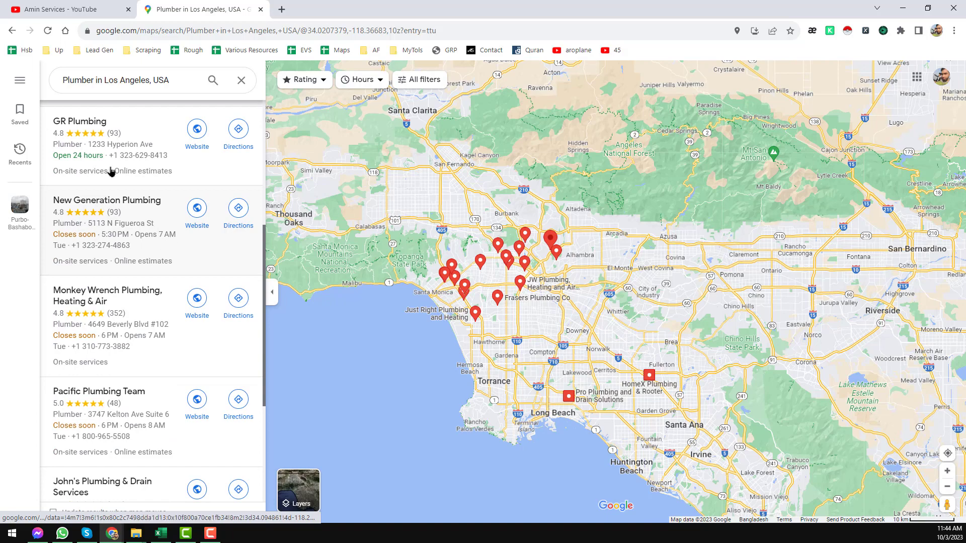
# - Scroll through the YouTube channel's video list
pyautogui.click(94, 18)
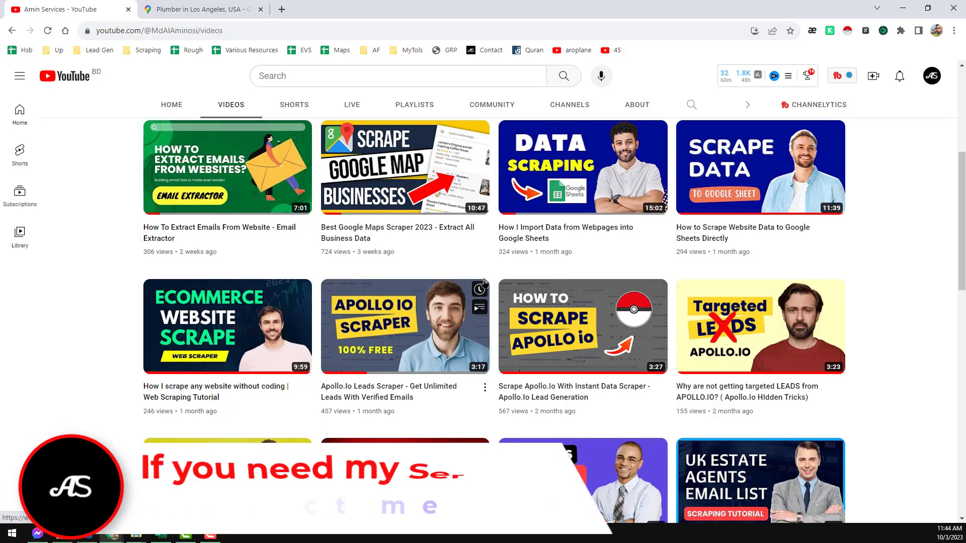
pyautogui.scroll(-3, 485, 284)
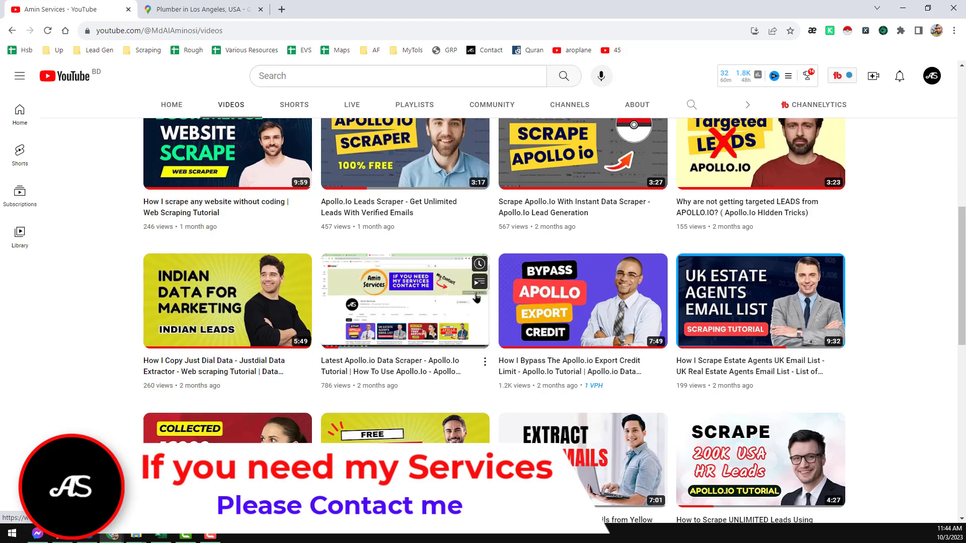
pyautogui.scroll(-3, 485, 283)
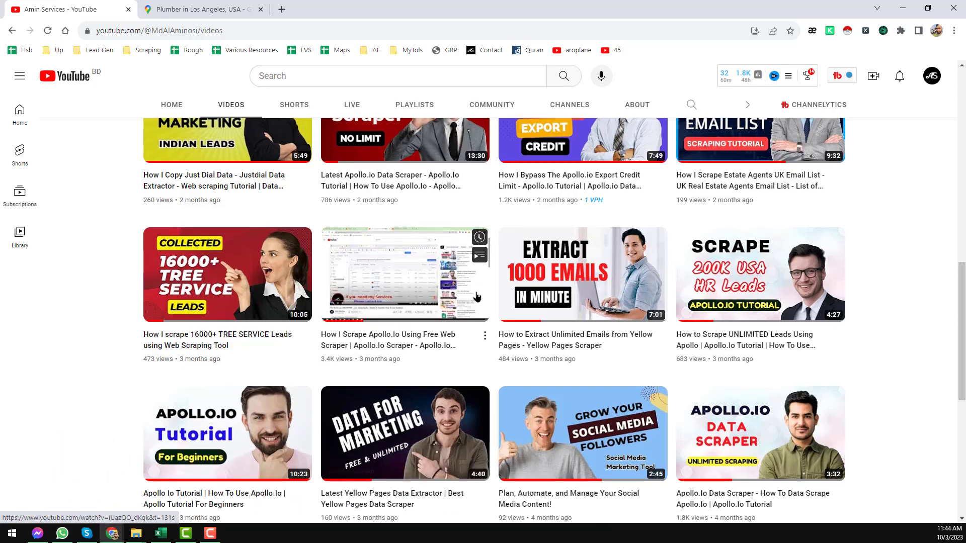
pyautogui.scroll(-3, 476, 297)
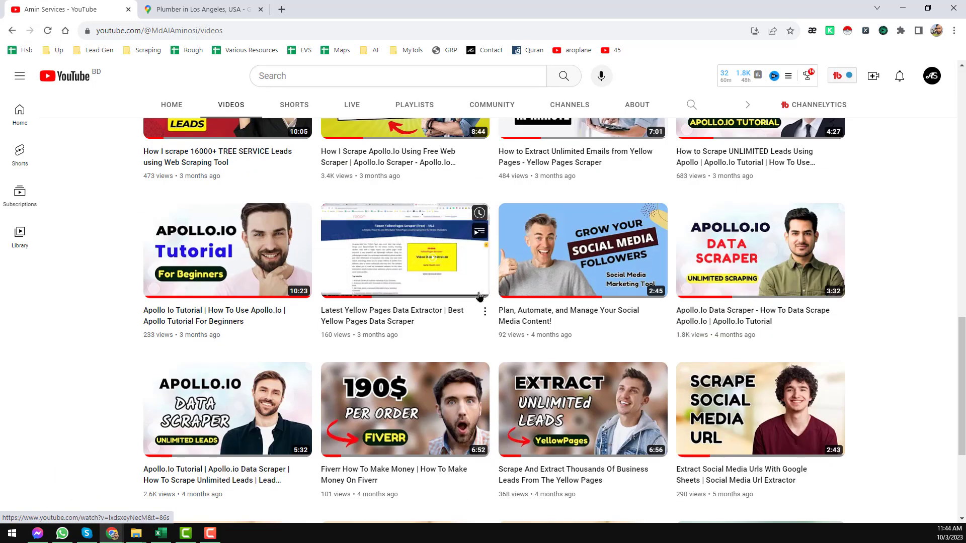
pyautogui.scroll(-2, 478, 295)
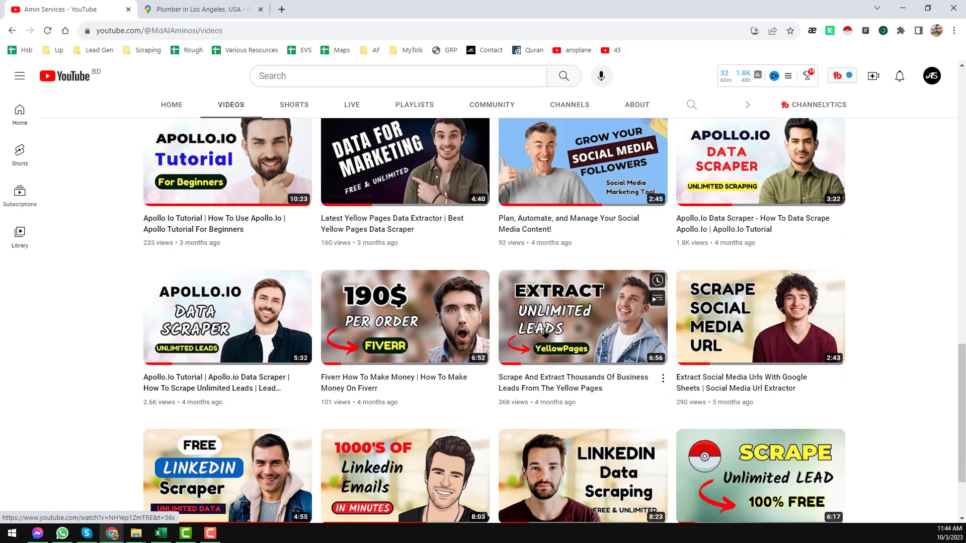
pyautogui.moveTo(545, 333)
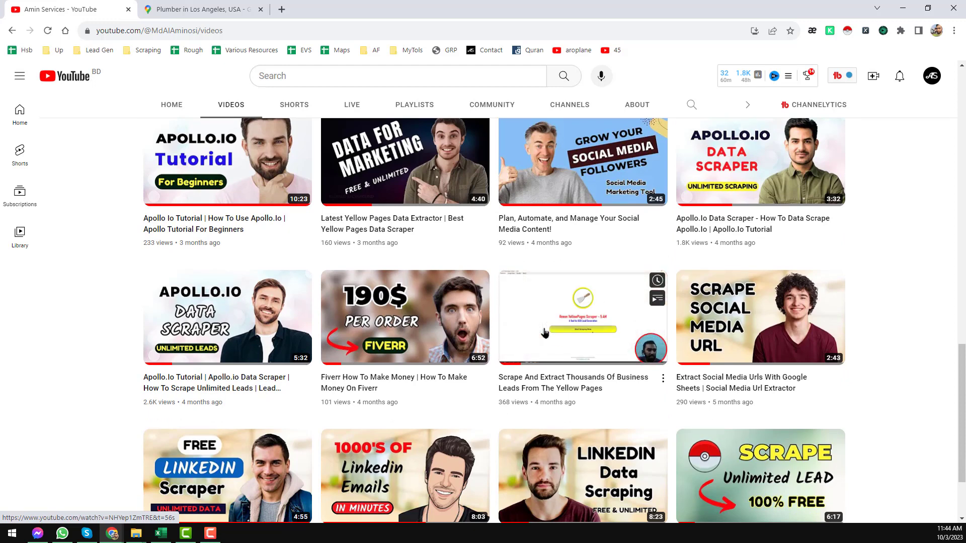
pyautogui.scroll(-2, 544, 332)
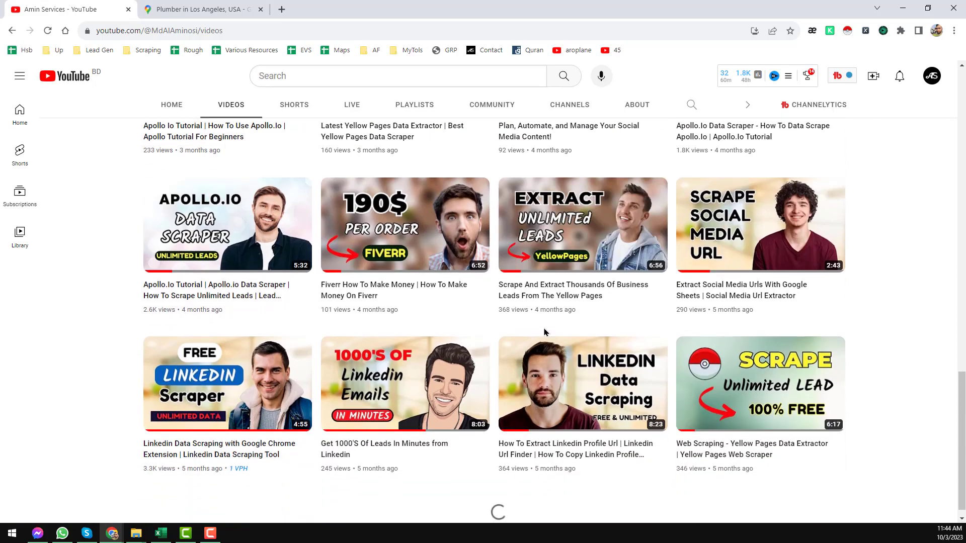
pyautogui.scroll(-3, 544, 333)
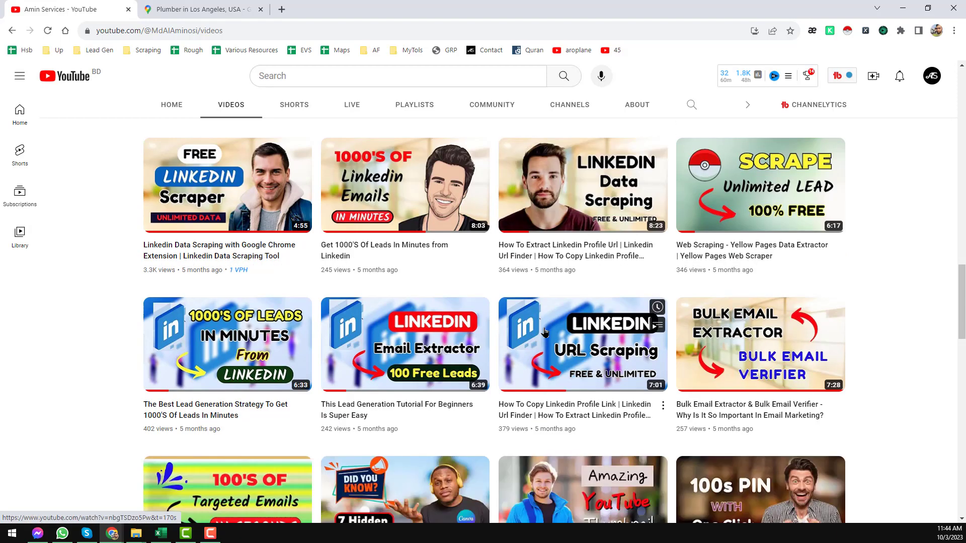
pyautogui.scroll(2, 544, 333)
pyautogui.scroll(20, 544, 332)
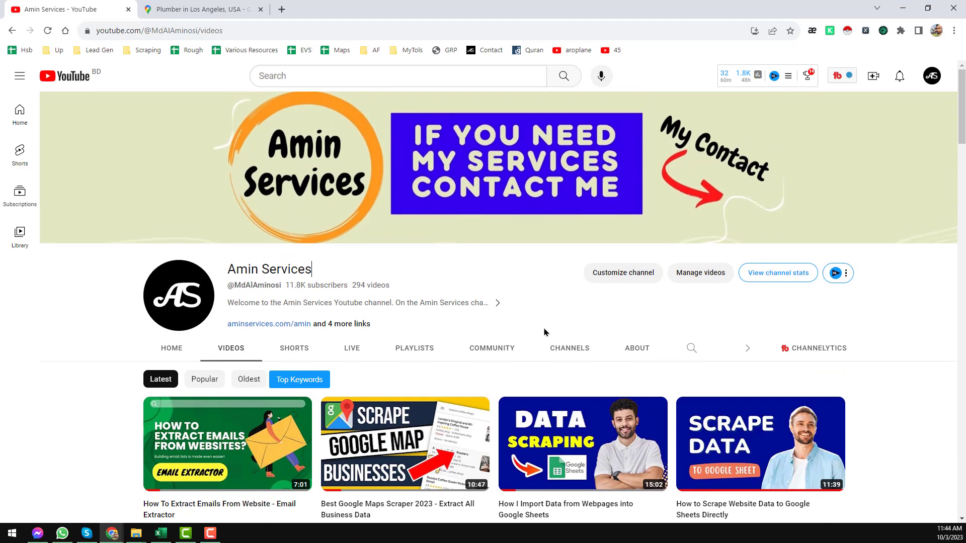
# - Drag the Leads-Sniper scraper tab into the window beside the Plumber in Los Angeles tab
pyautogui.click(200, 9)
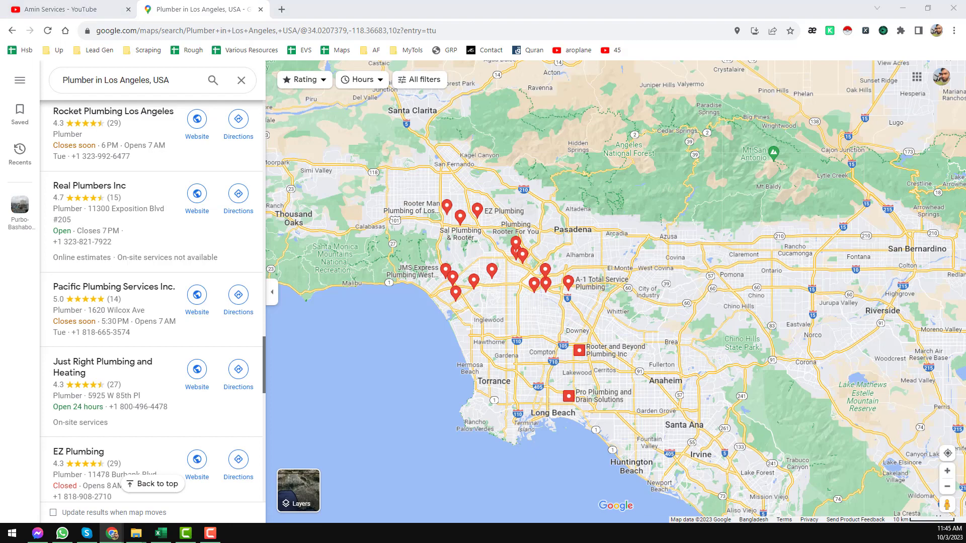
pyautogui.moveTo(965, 20); pyautogui.dragTo(454, 18)
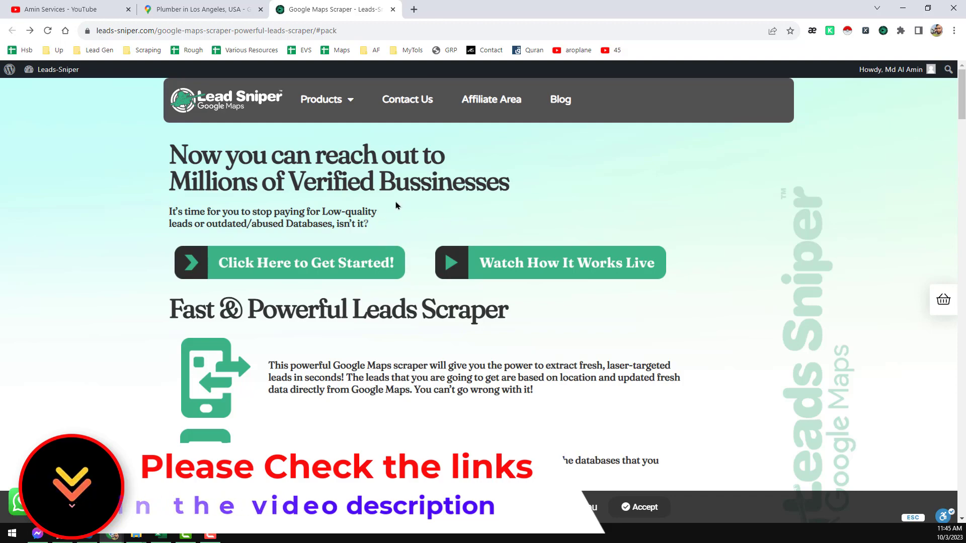
pyautogui.scroll(-15, 367, 209)
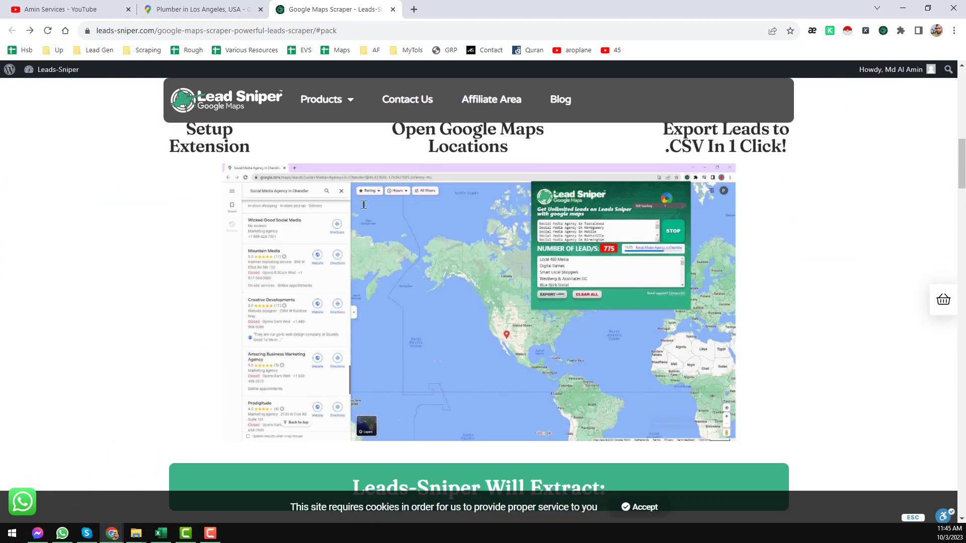
pyautogui.scroll(-20, 438, 237)
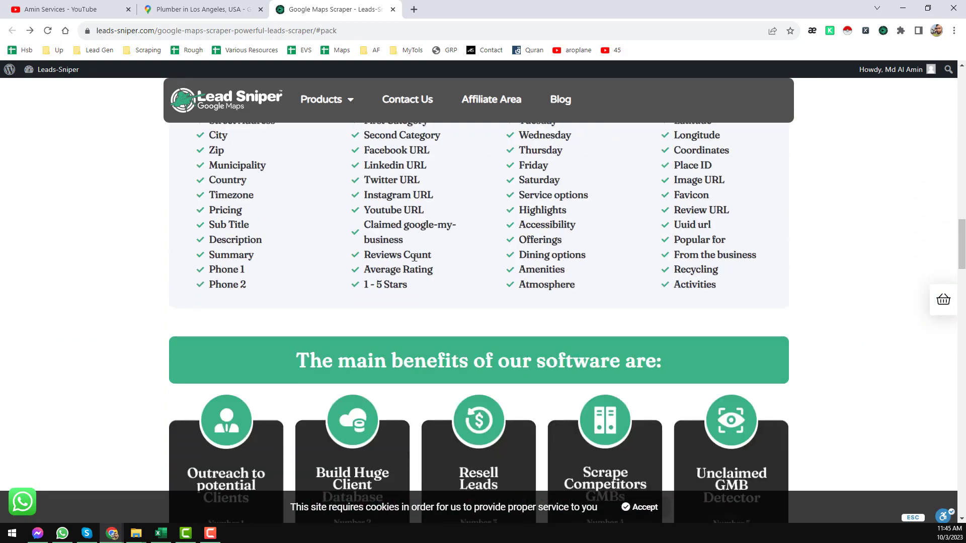
pyautogui.scroll(-20, 414, 257)
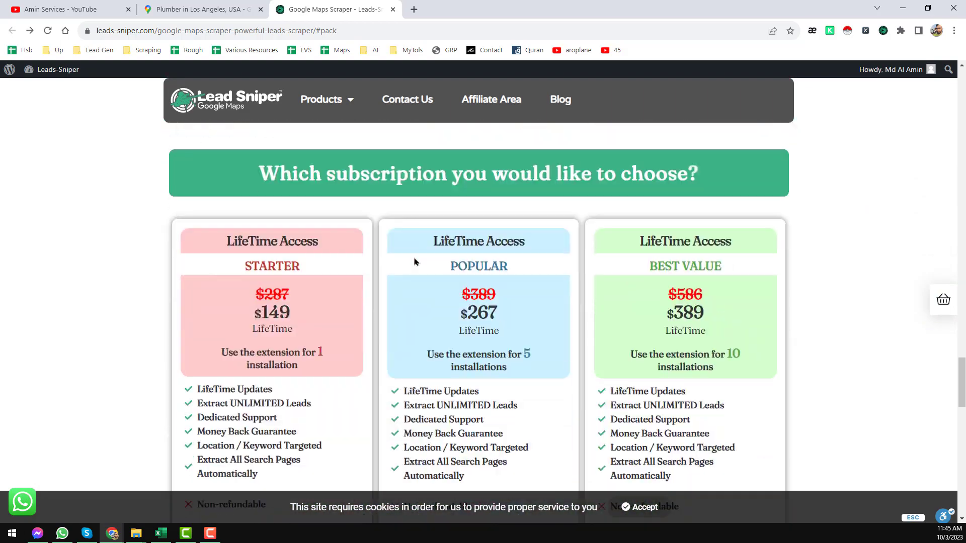
pyautogui.scroll(-3, 415, 261)
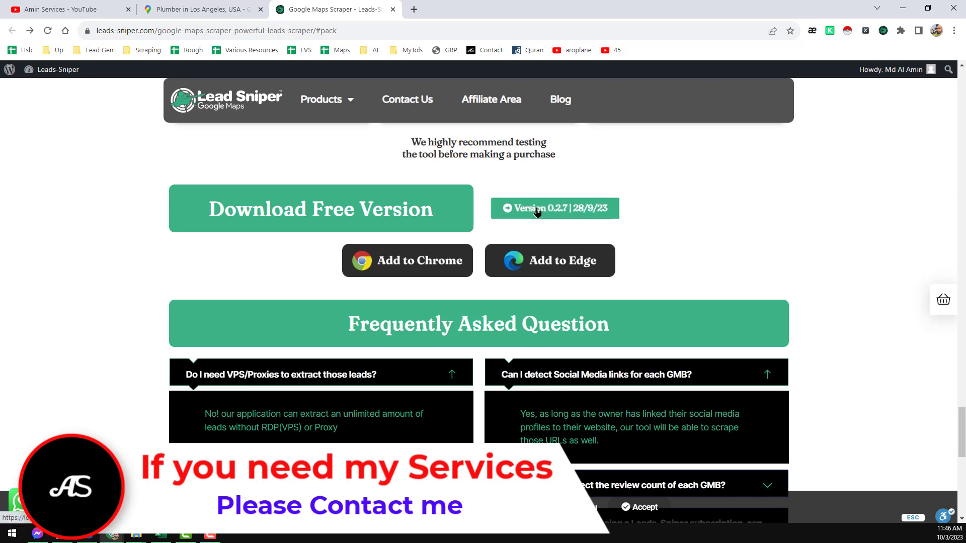
# - Choose Add to Chrome for the free scraper and scroll the Installation and Tips guide
pyautogui.click(415, 267)
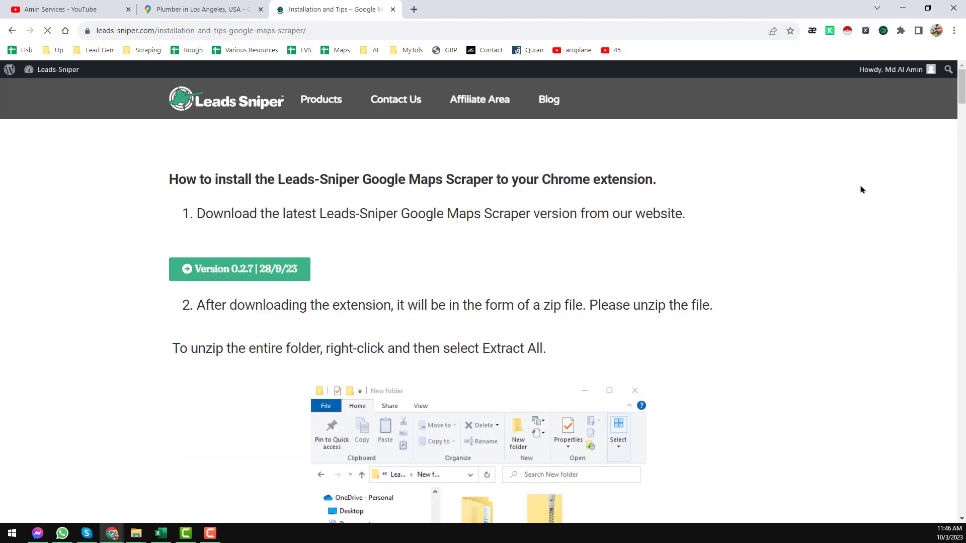
pyautogui.scroll(-2, 422, 234)
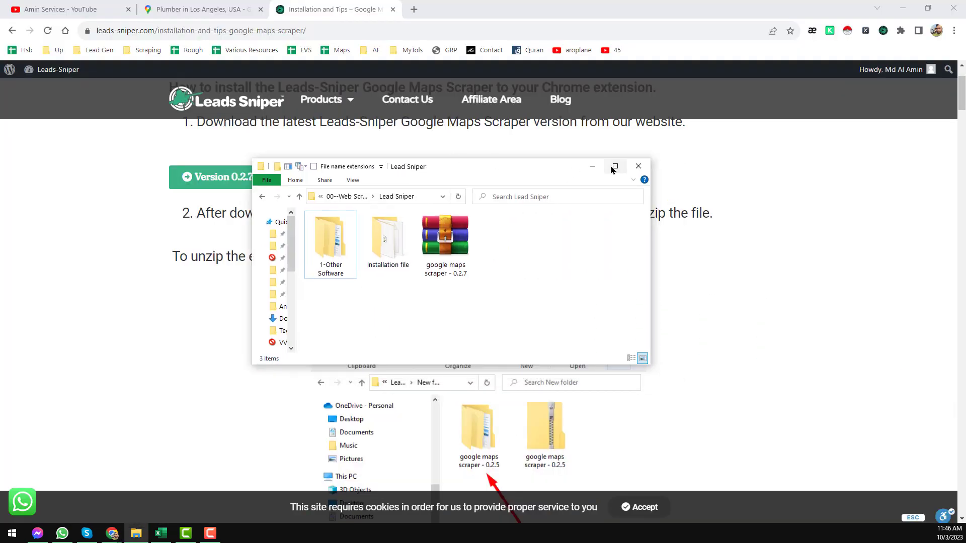
# - Maximize the Lead Sniper folder, check the Installation file folder, then go back and minimize Explorer
pyautogui.click(614, 164)
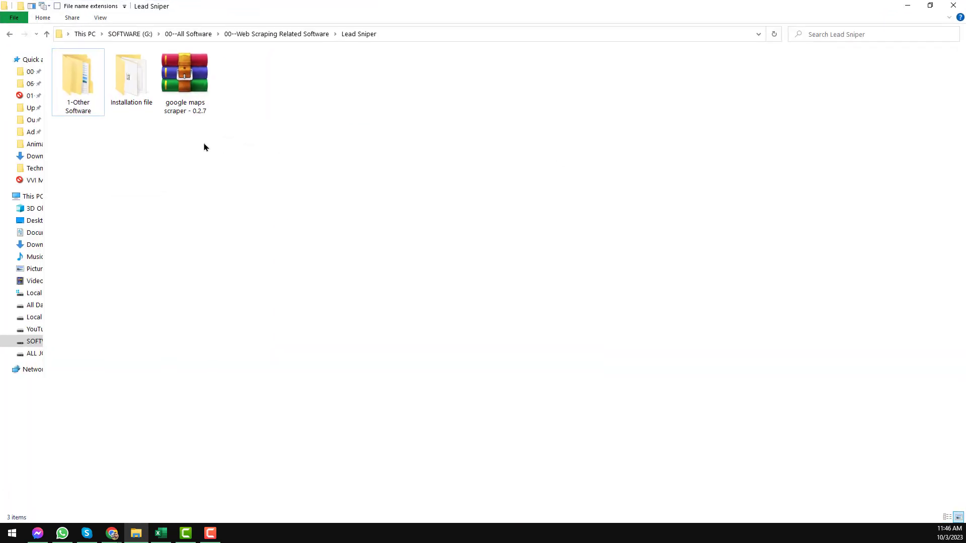
pyautogui.rightClick(197, 110)
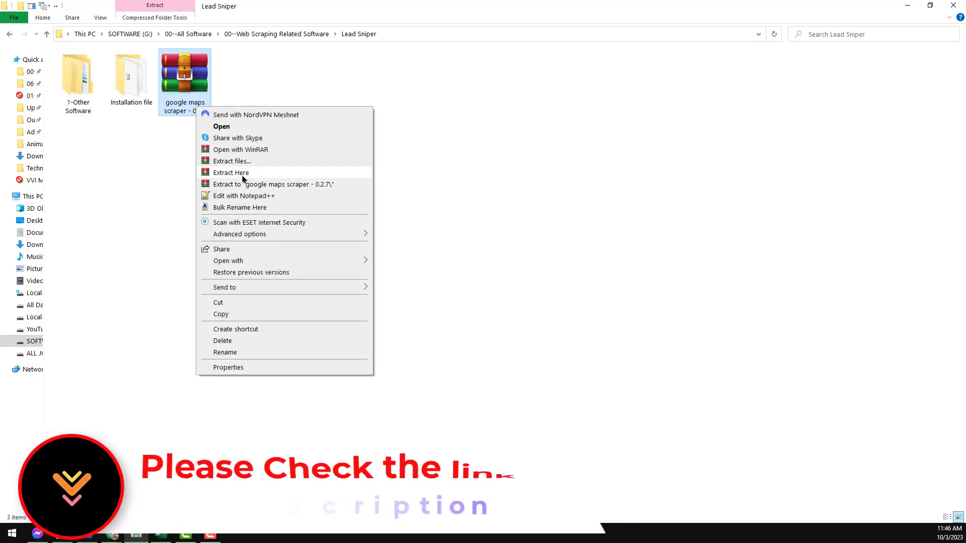
pyautogui.click(130, 102)
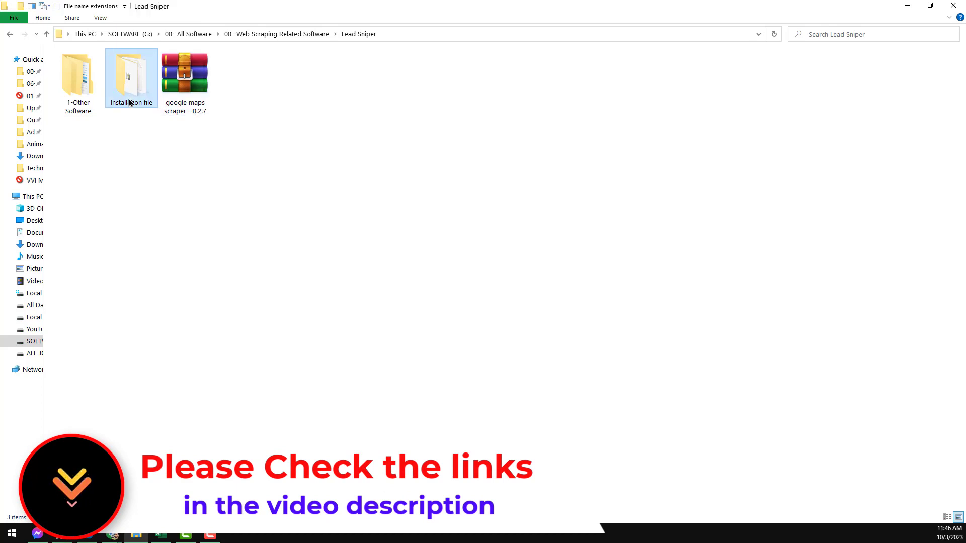
pyautogui.doubleClick(130, 102)
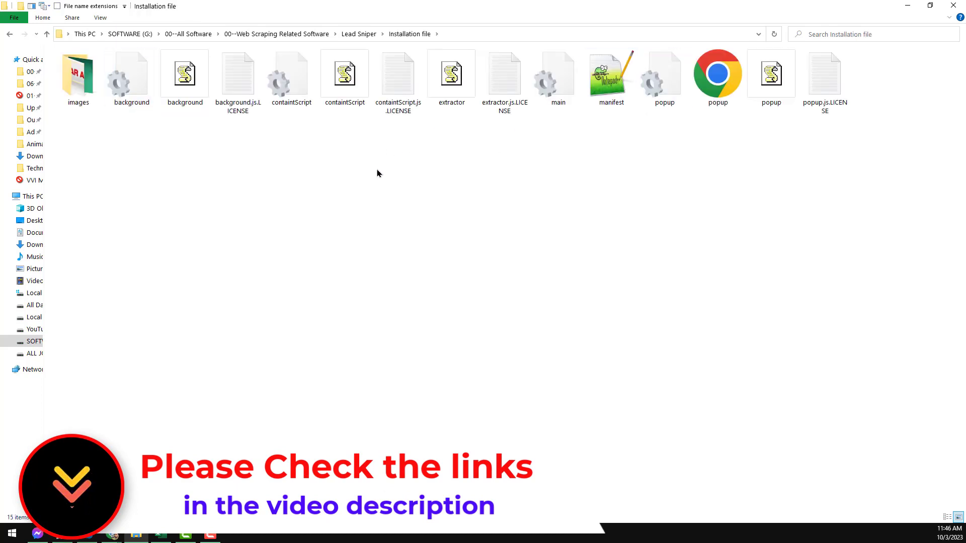
pyautogui.hotkey('alt', 'Left')
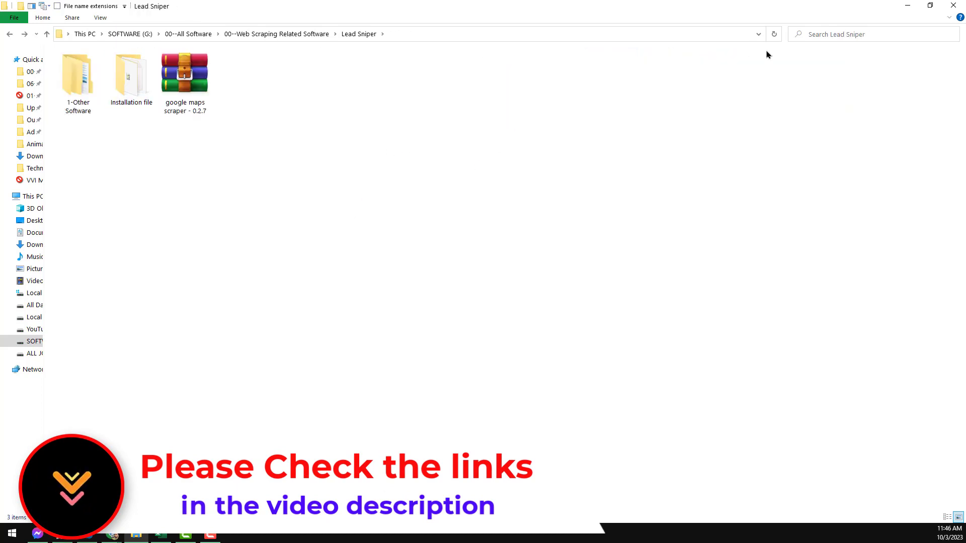
pyautogui.click(907, 5)
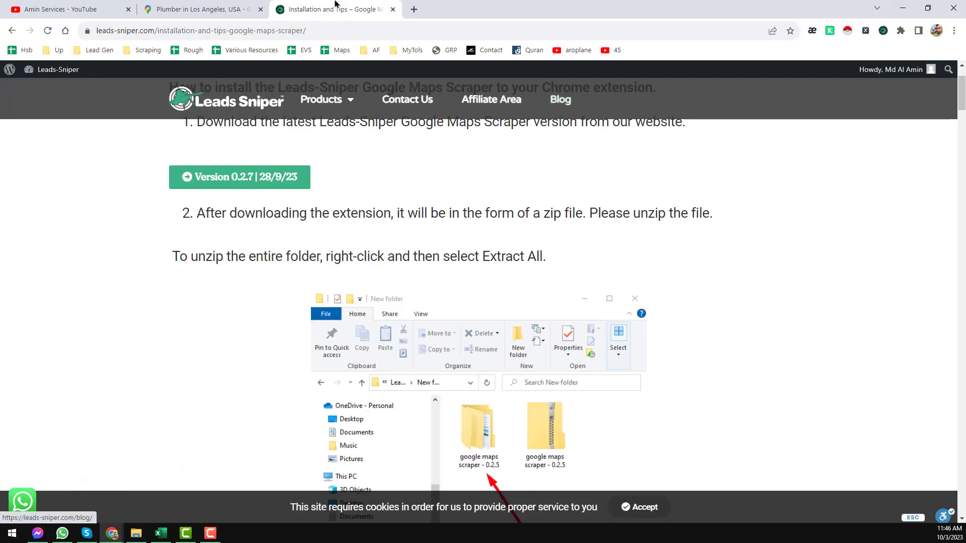
# - Scroll the installation guide past step 4's chrome://extensions instructions to step 5, Enable the Developer mode
pyautogui.scroll(-5, 416, 267)
pyautogui.scroll(-12, 417, 259)
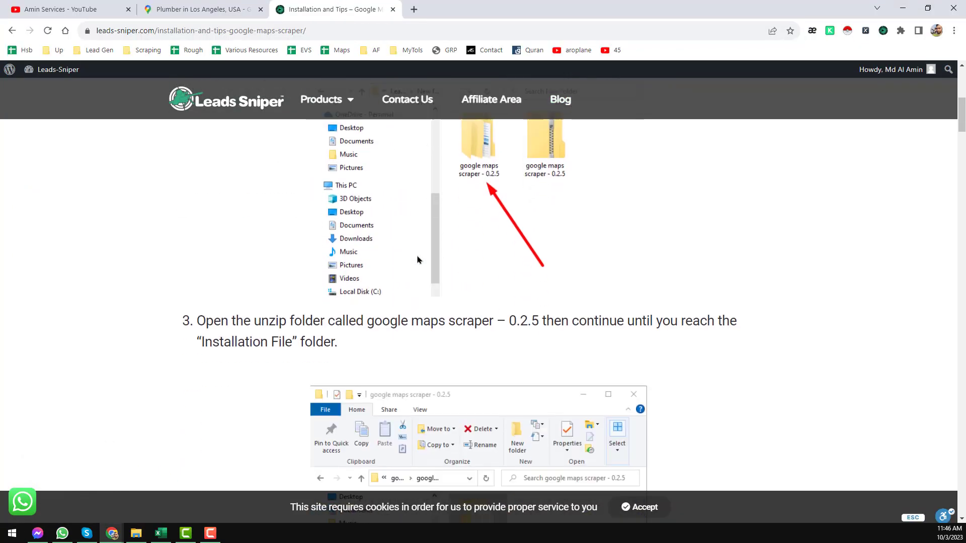
pyautogui.scroll(-4, 418, 258)
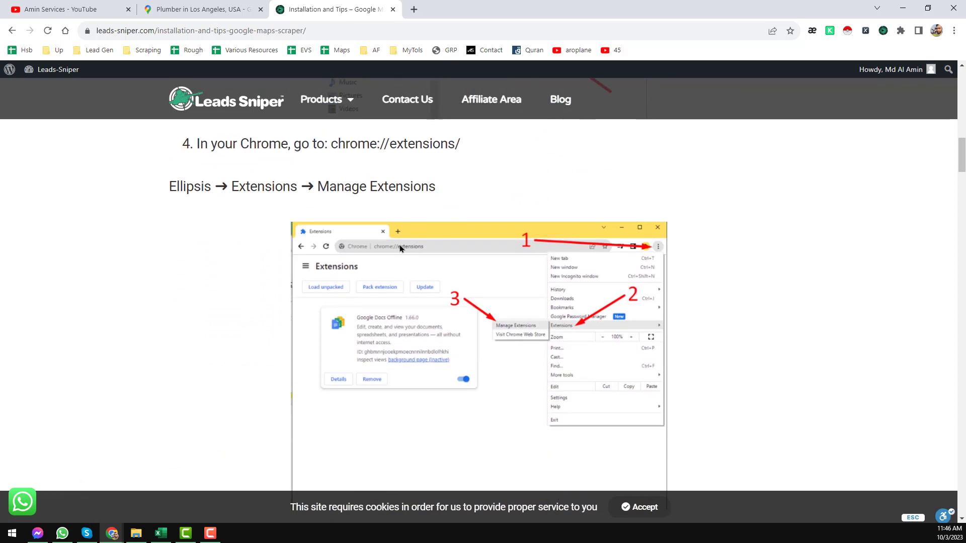
pyautogui.scroll(-4, 416, 302)
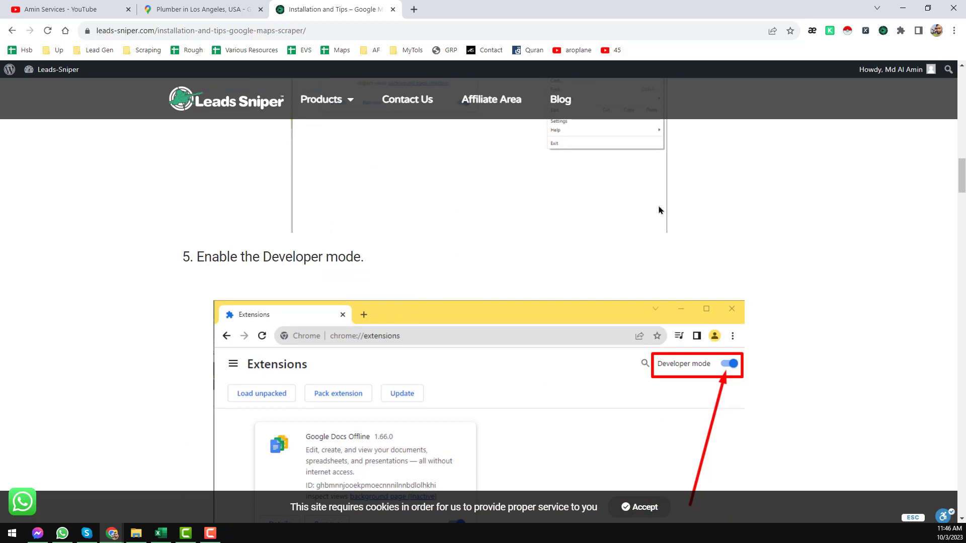
# - Open Chrome's Manage Extensions page from the ⋮ menu's Extensions submenu
pyautogui.click(954, 32)
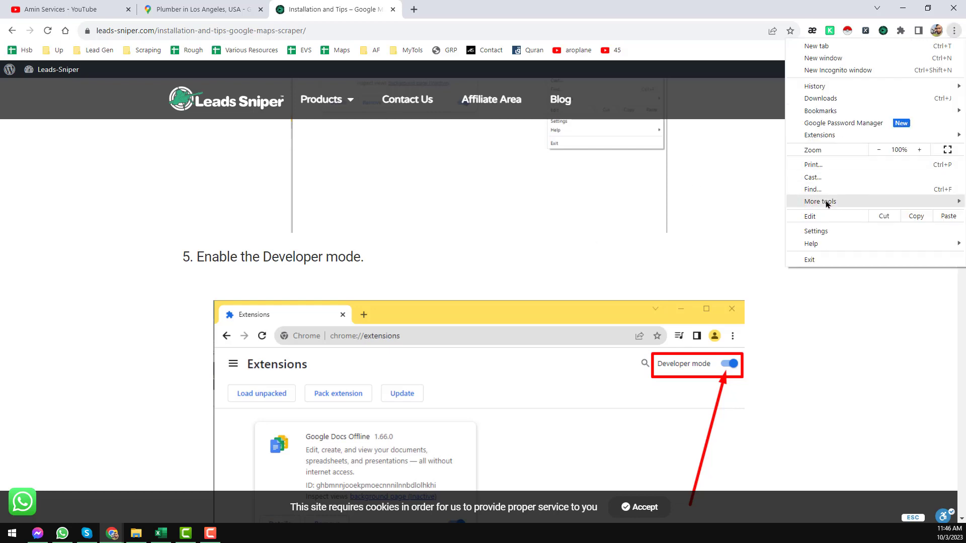
pyautogui.moveTo(828, 202)
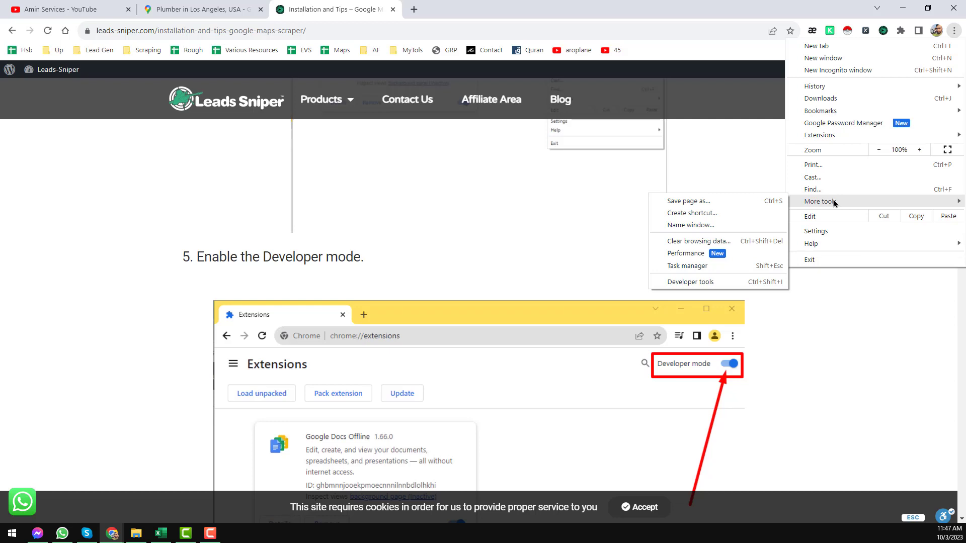
pyautogui.moveTo(823, 140)
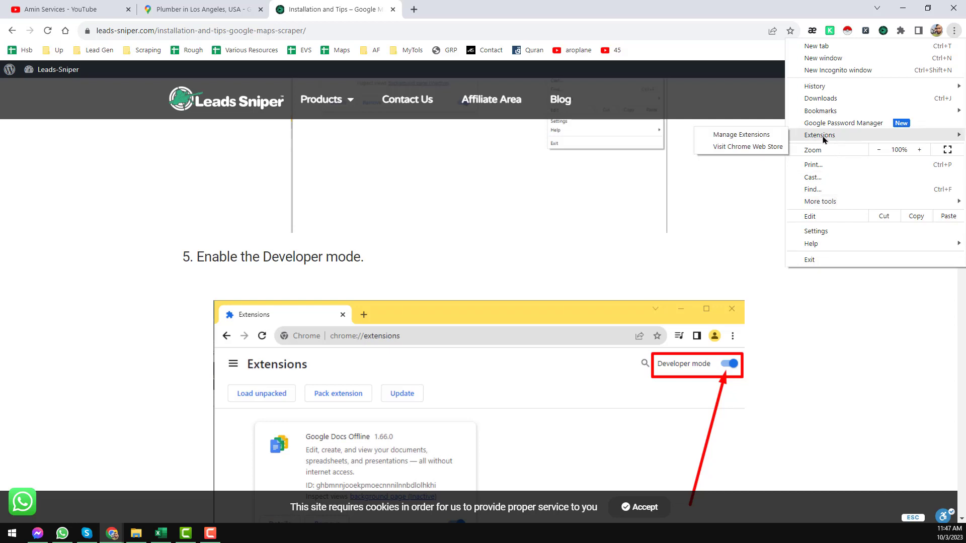
pyautogui.click(761, 135)
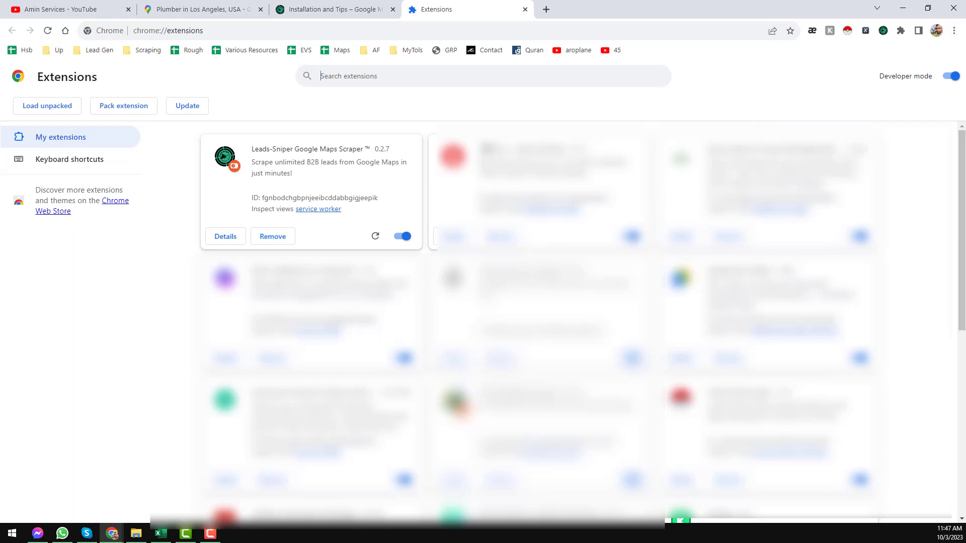
# - Toggle Developer mode off and back on, leaving Leads-Sniper Google Maps Scraper 0.2.7 listed
pyautogui.click(226, 29)
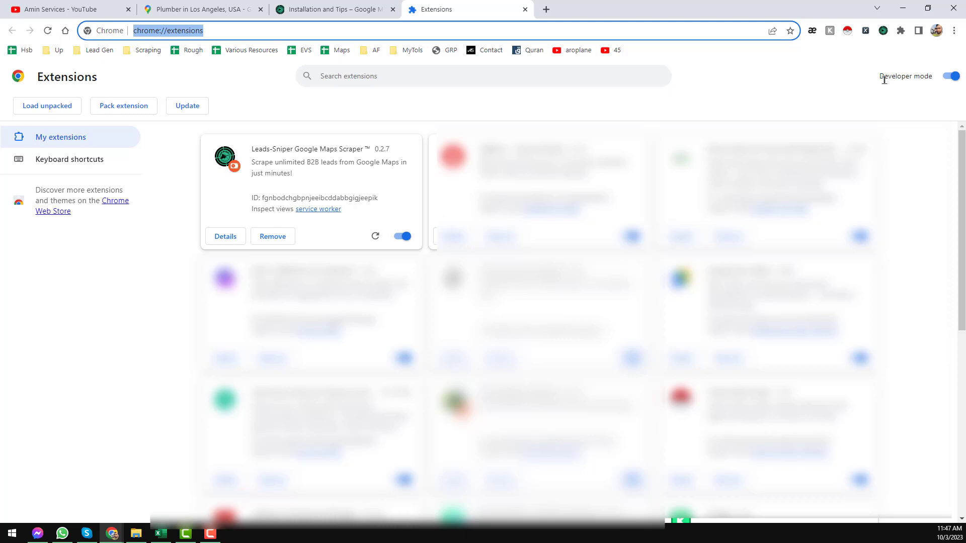
pyautogui.click(954, 76)
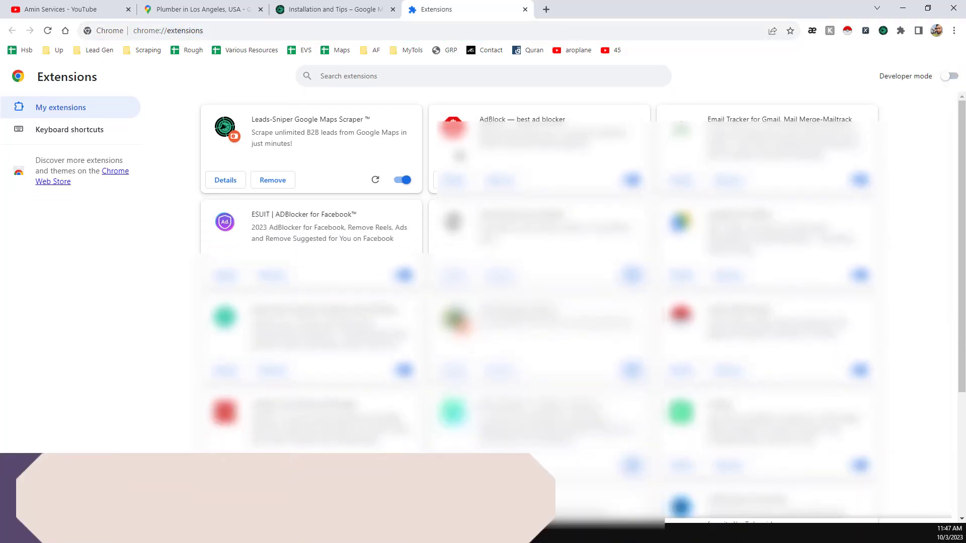
pyautogui.click(951, 77)
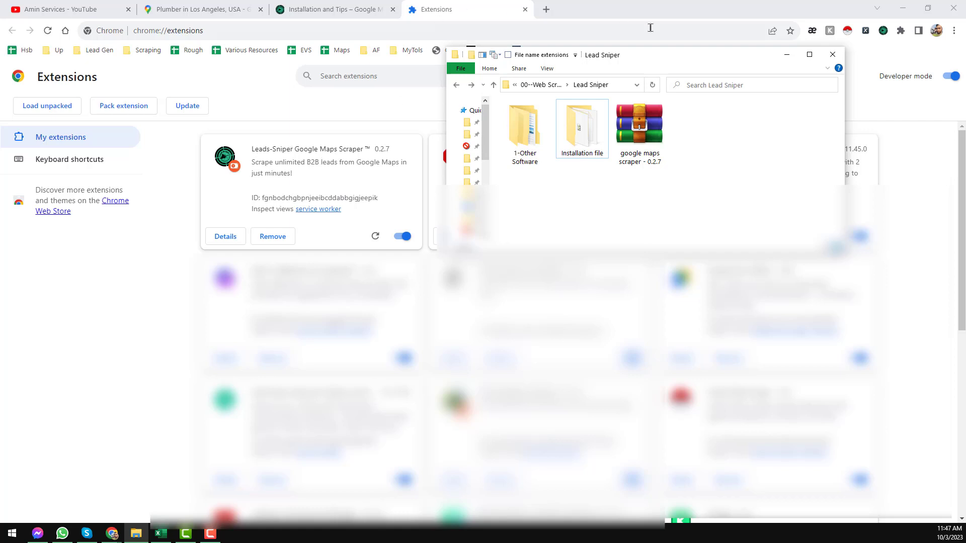
pyautogui.click(434, 4)
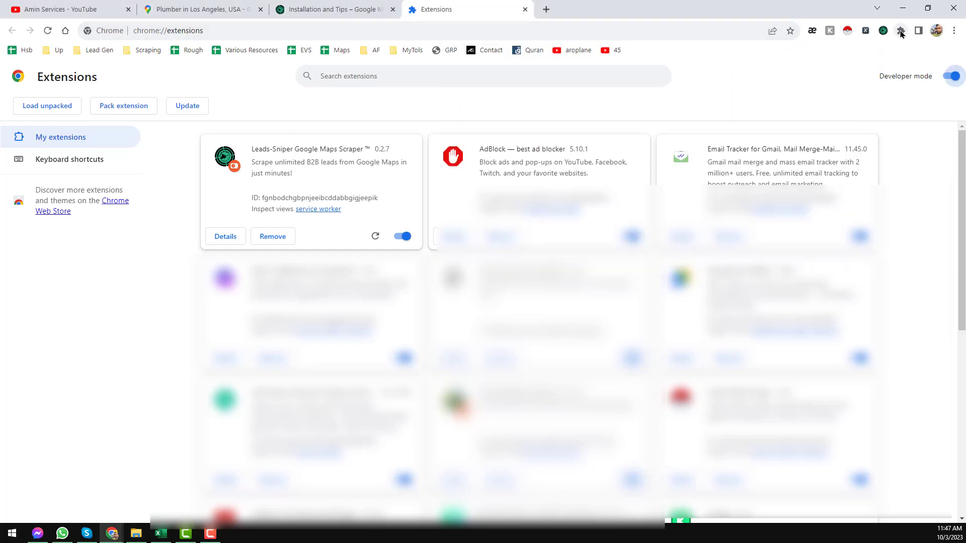
# - Pin the scraper extension to the toolbar and return to the Installation and Tips tab
pyautogui.click(901, 31)
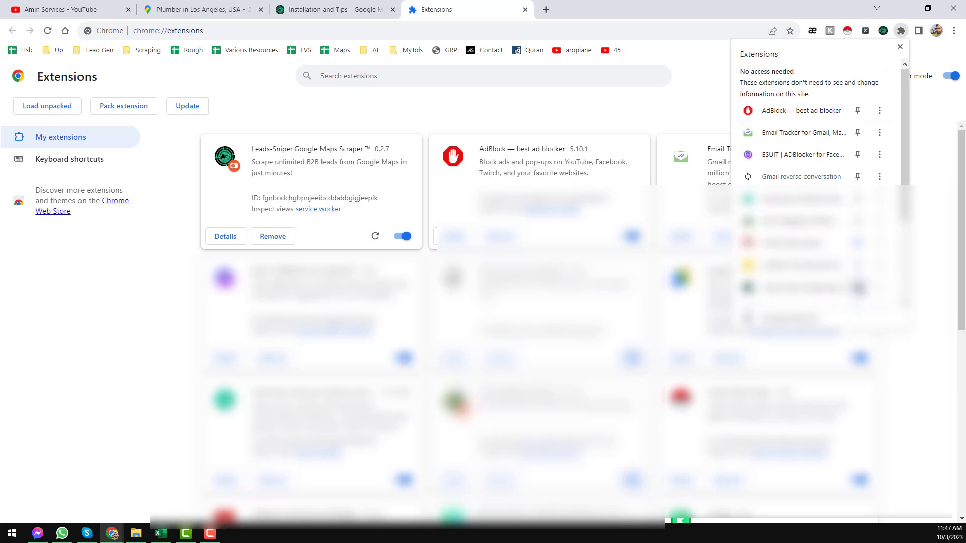
pyautogui.click(858, 288)
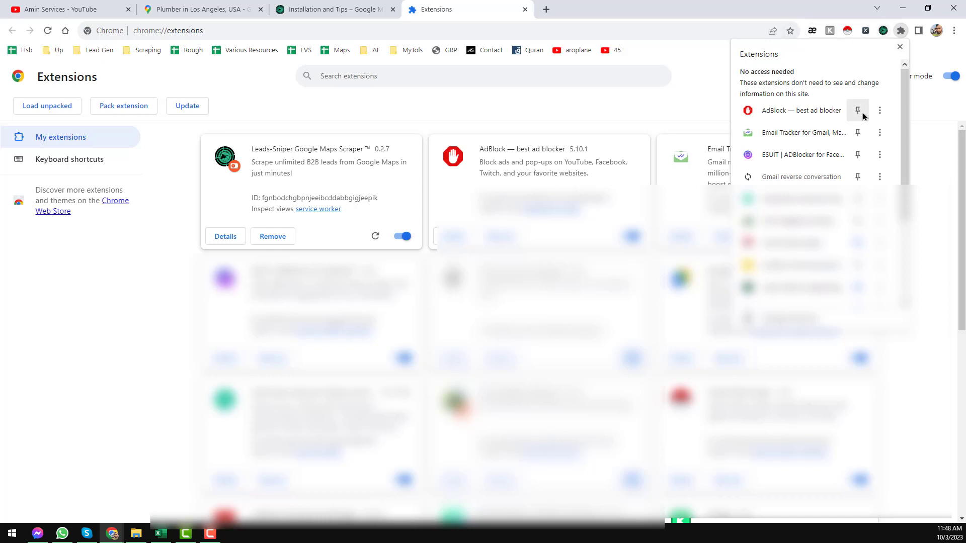
pyautogui.click(795, 119)
pyautogui.hotkey('ctrl', 'shift', 'Tab')
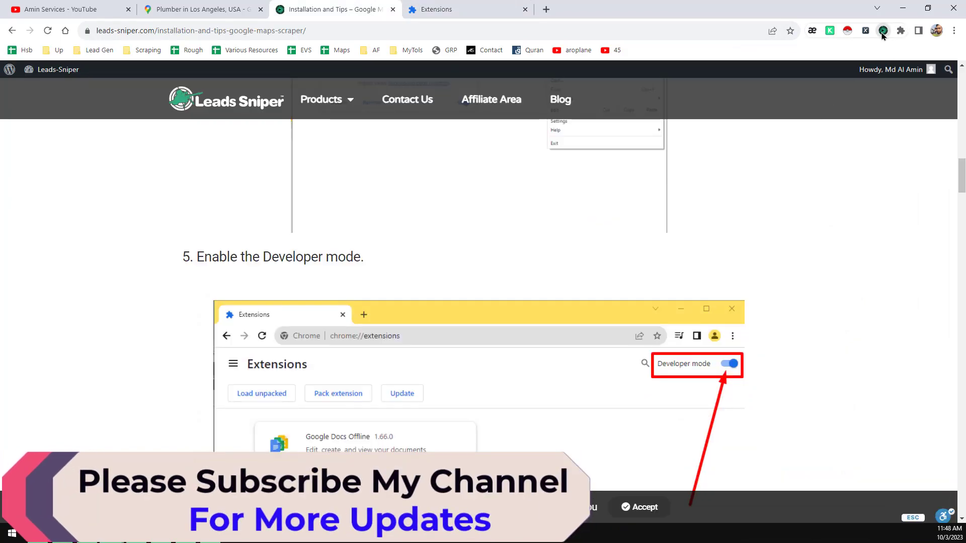
# - Check the Leads Sniper popup's 240 leads, read down to step 9, and close the Extensions tab
pyautogui.click(883, 31)
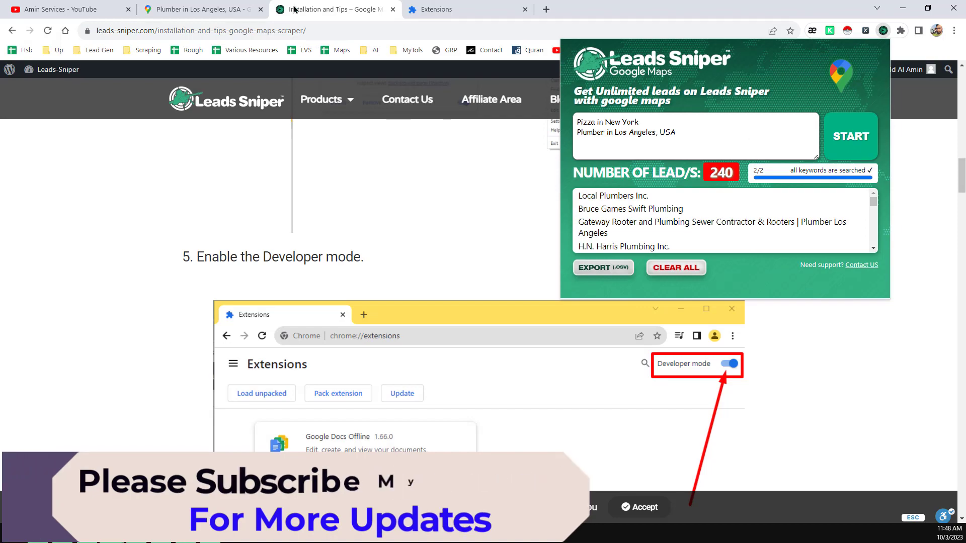
pyautogui.click(366, 299)
pyautogui.scroll(-10, 365, 299)
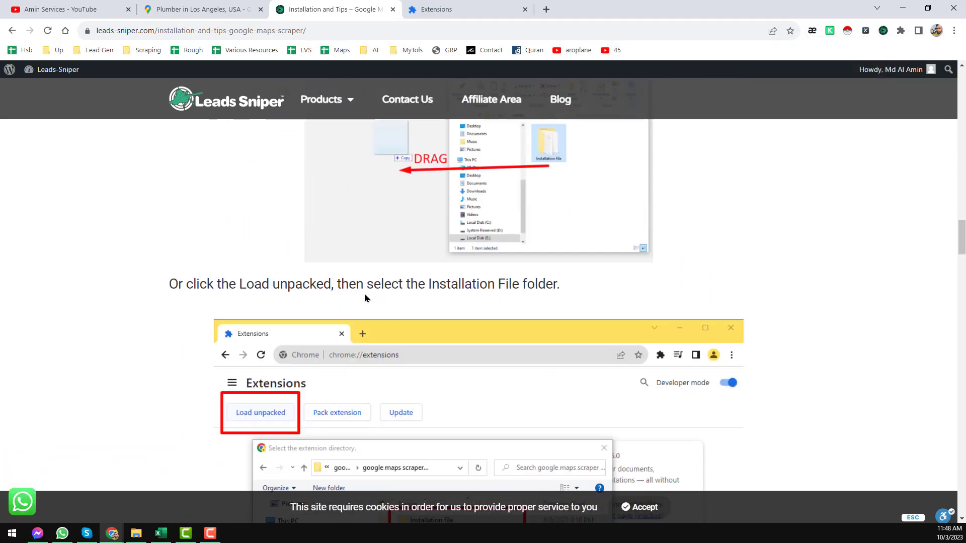
pyautogui.scroll(-15, 365, 299)
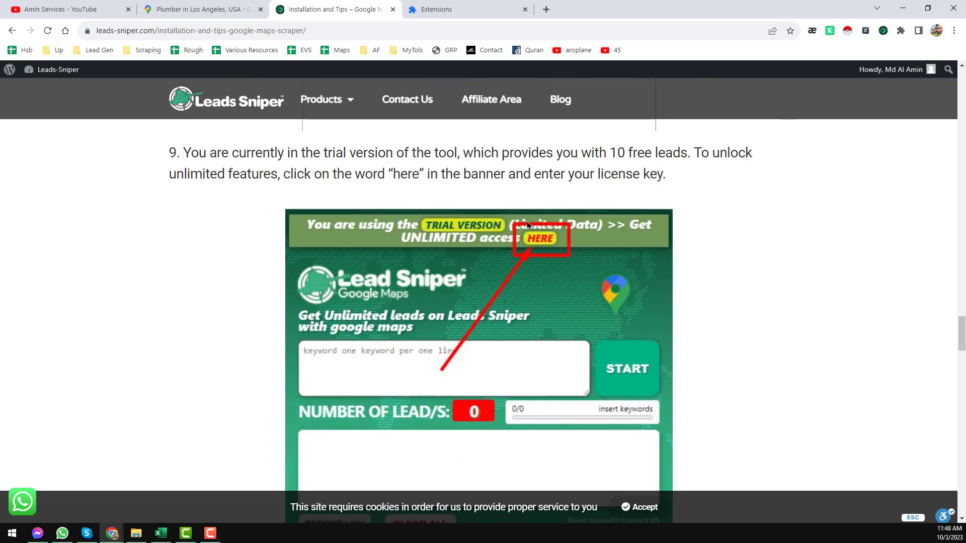
pyautogui.click(883, 31)
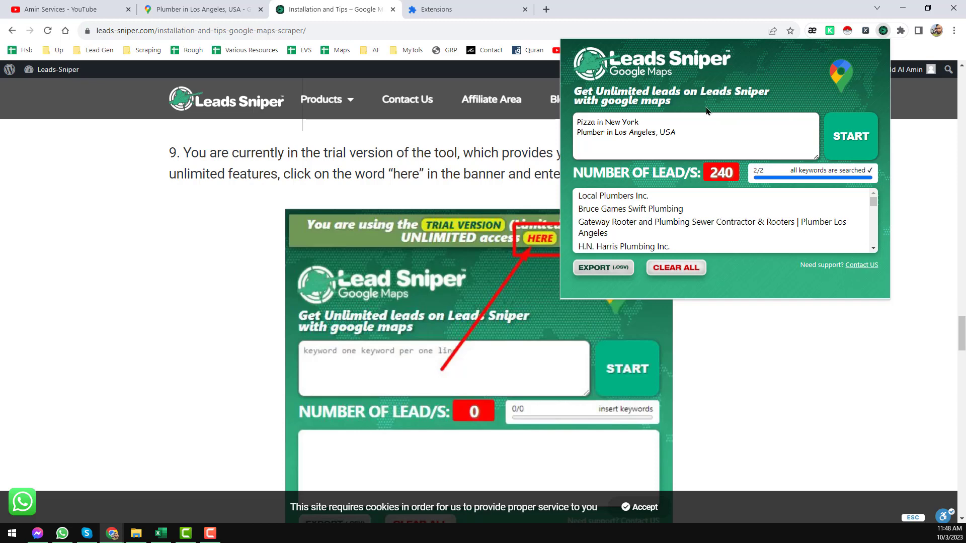
pyautogui.click(525, 9)
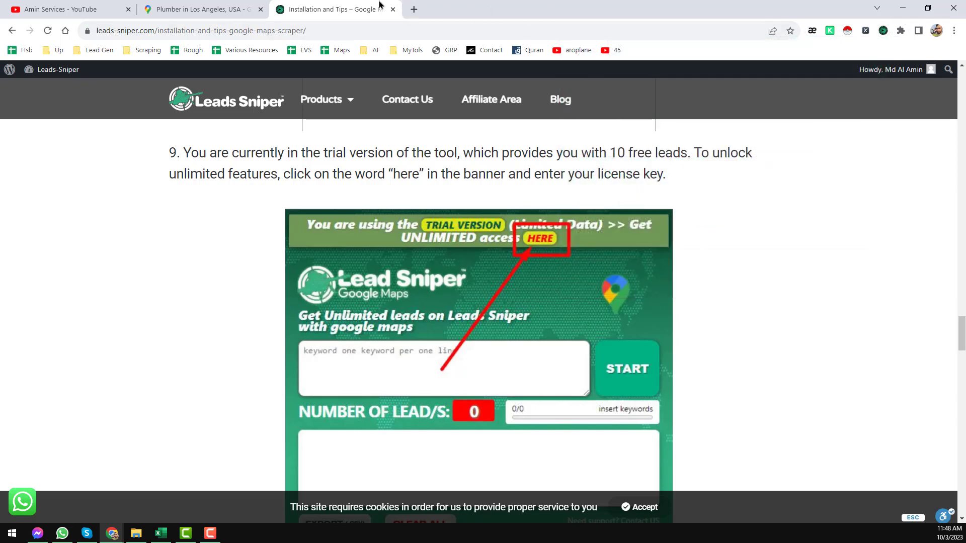
# - Read down to Tip 2's "business" in "city" keyword format and open the Leads Sniper panel
pyautogui.scroll(-3, 669, 262)
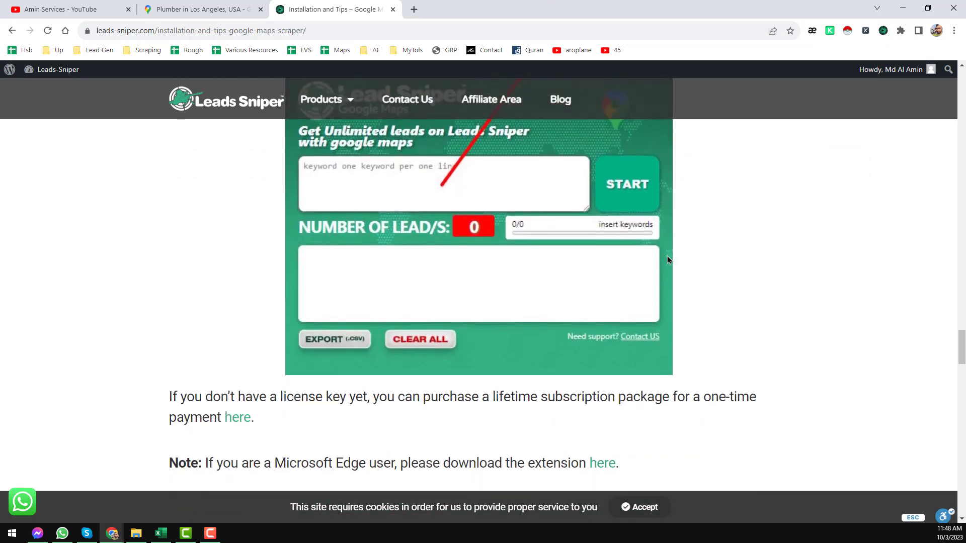
pyautogui.scroll(-3, 669, 259)
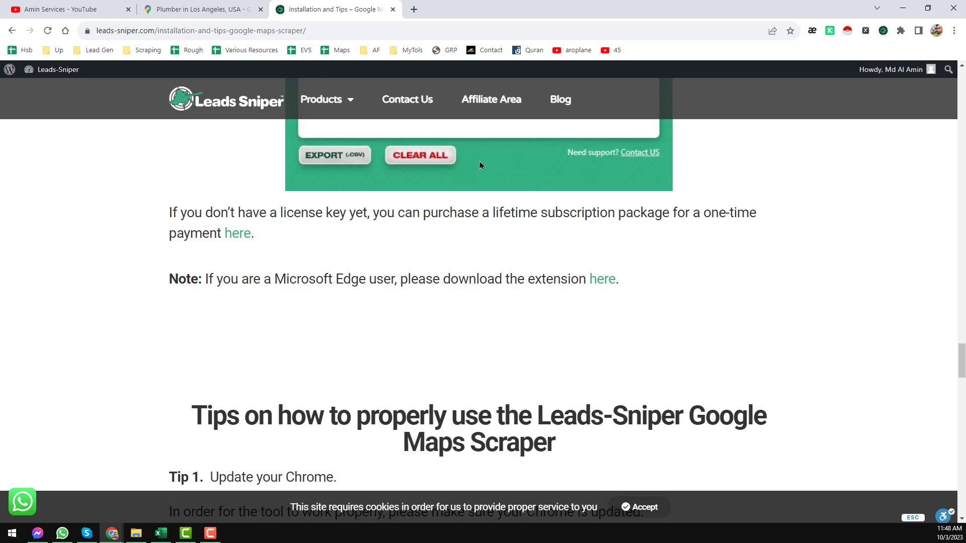
pyautogui.scroll(-6, 468, 197)
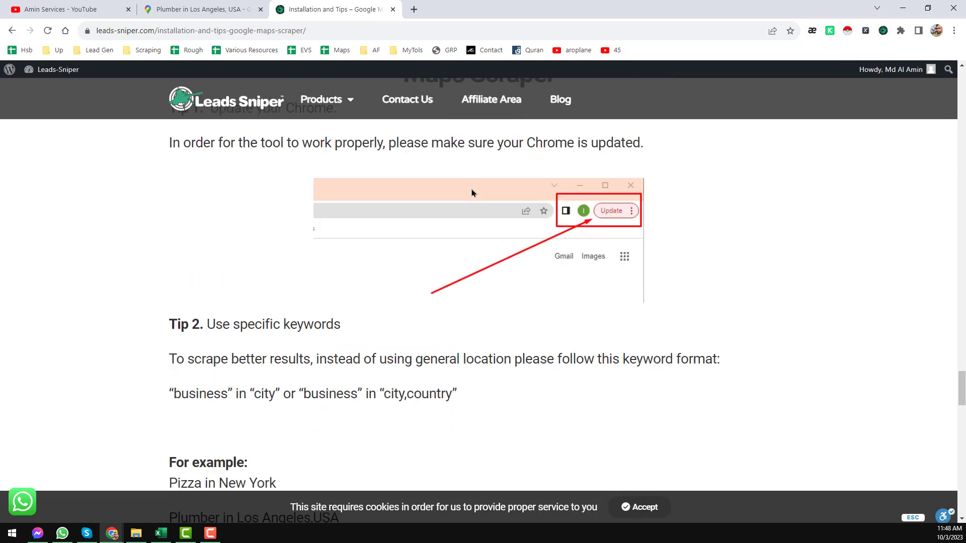
pyautogui.scroll(-3, 471, 193)
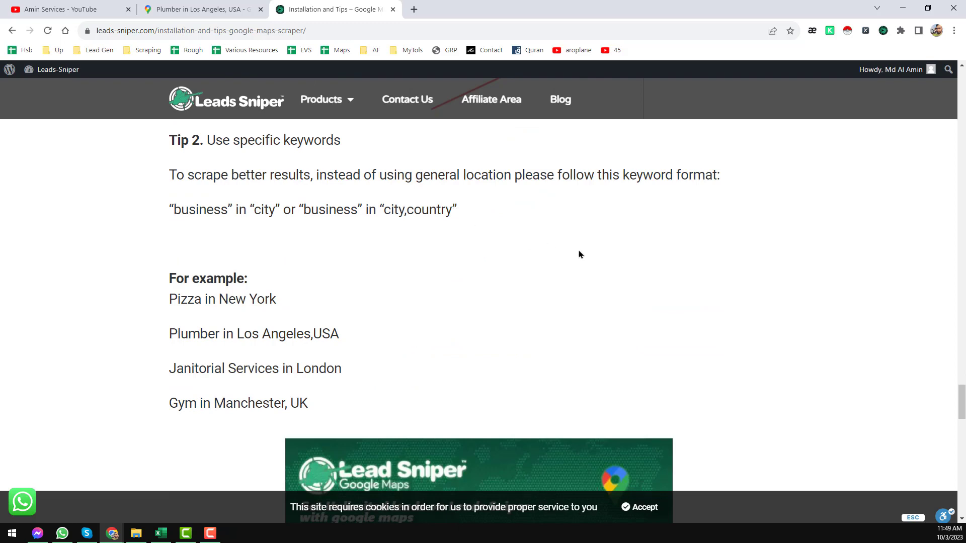
pyautogui.scroll(9, 586, 241)
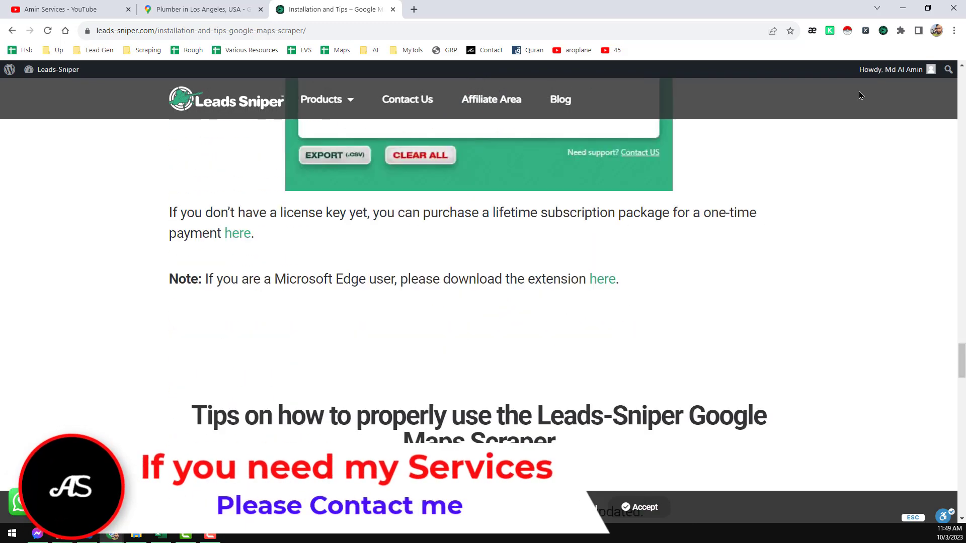
pyautogui.moveTo(896, 69)
pyautogui.scroll(-5, 557, 252)
pyautogui.scroll(-10, 557, 252)
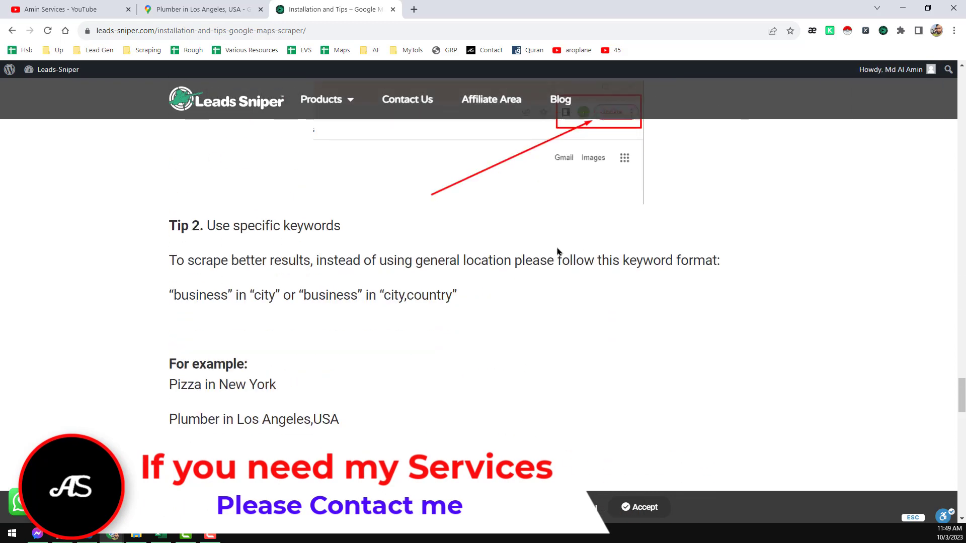
pyautogui.scroll(2, 326, 226)
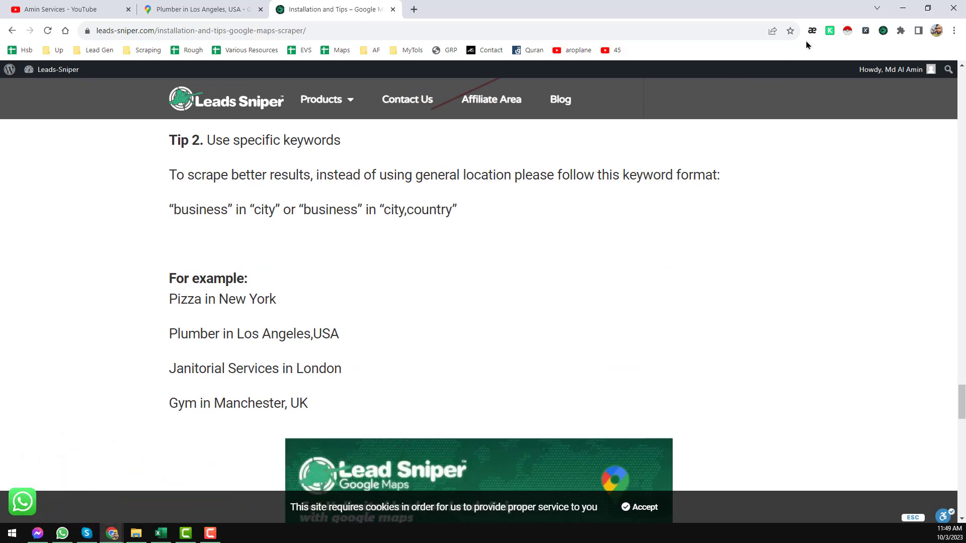
pyautogui.click(883, 31)
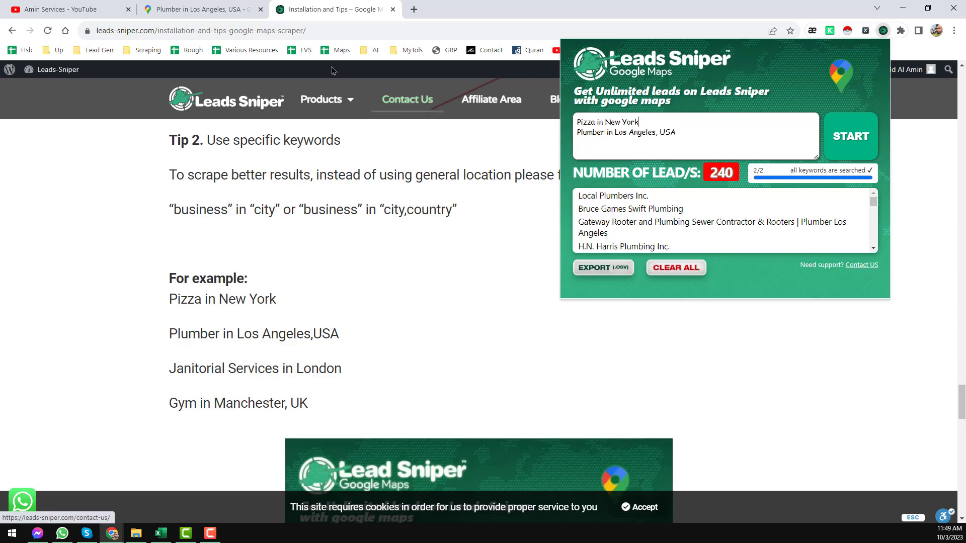
# - From the Plumber in Los Angeles tab, start Leads Sniper scraping both keywords
pyautogui.click(201, 9)
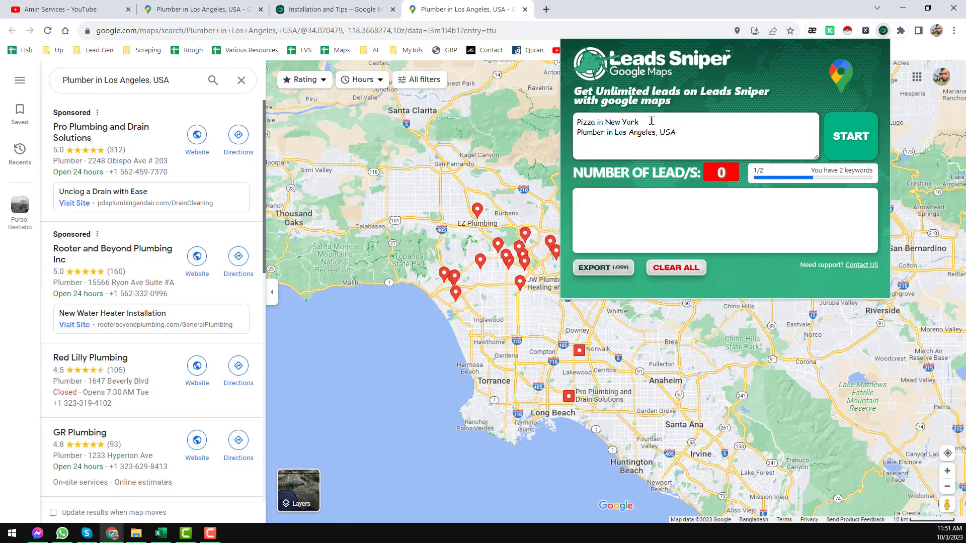
pyautogui.click(860, 140)
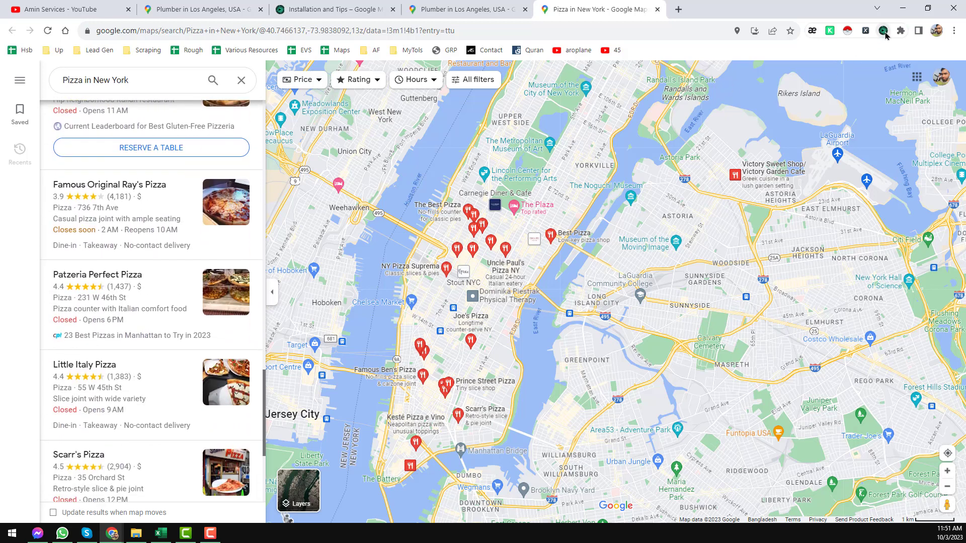
# - Watch the Leads Sniper progress panel and stop the run at 80 leads
pyautogui.click(884, 32)
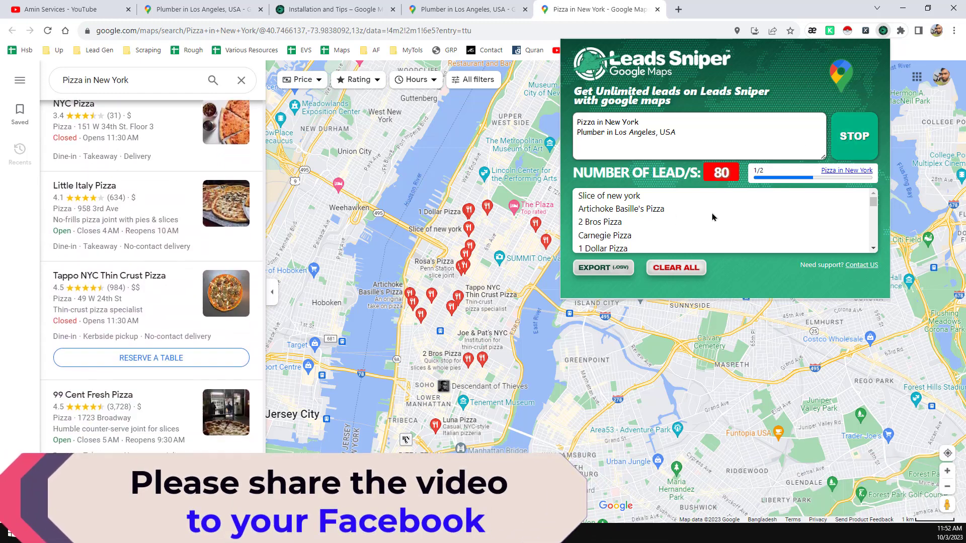
pyautogui.click(866, 140)
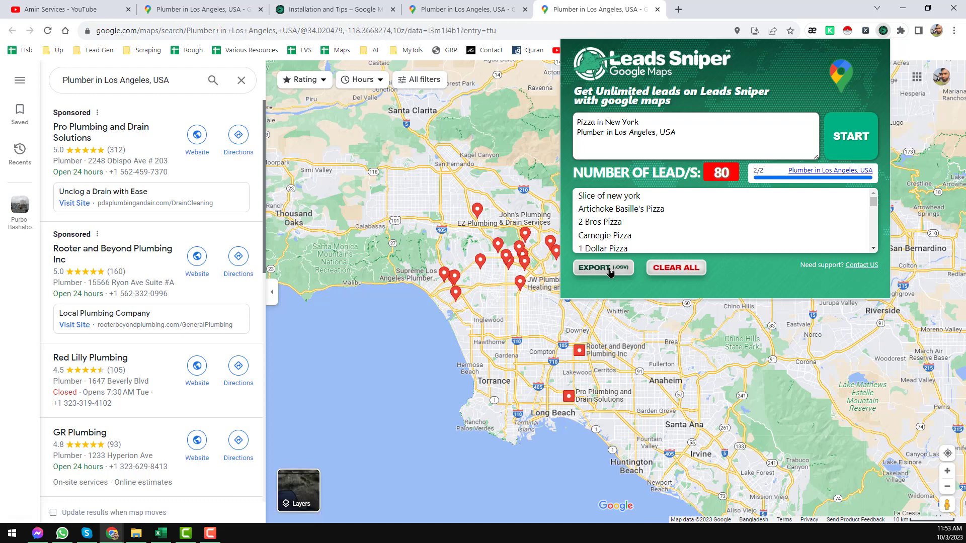
# - Export all 61 fields of the 80 leads and download them as data (1).xlsx
pyautogui.click(609, 271)
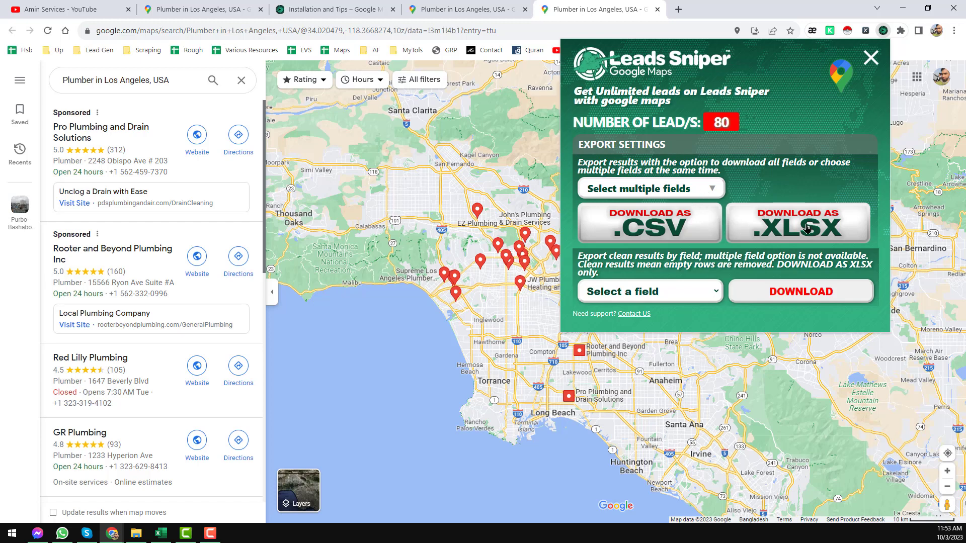
pyautogui.click(711, 193)
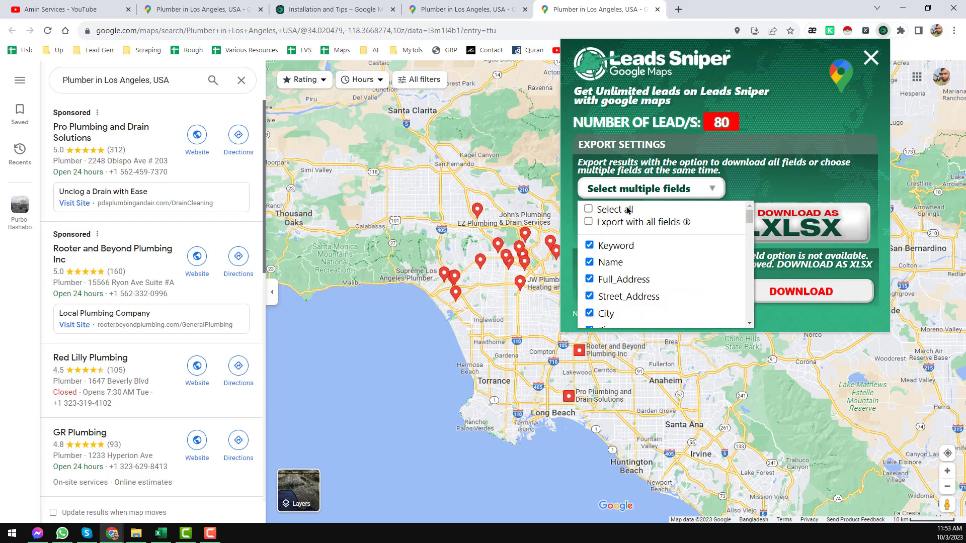
pyautogui.click(609, 211)
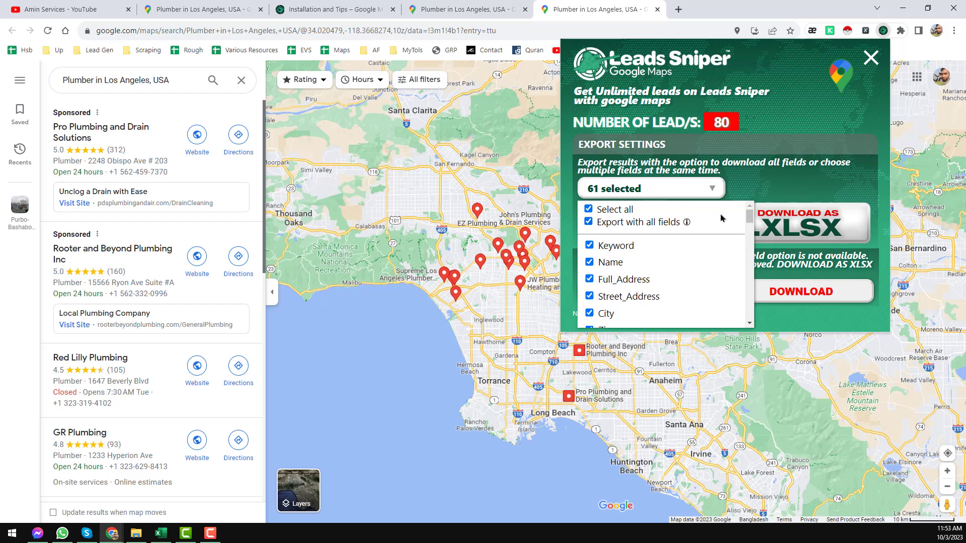
pyautogui.scroll(-15, 618, 249)
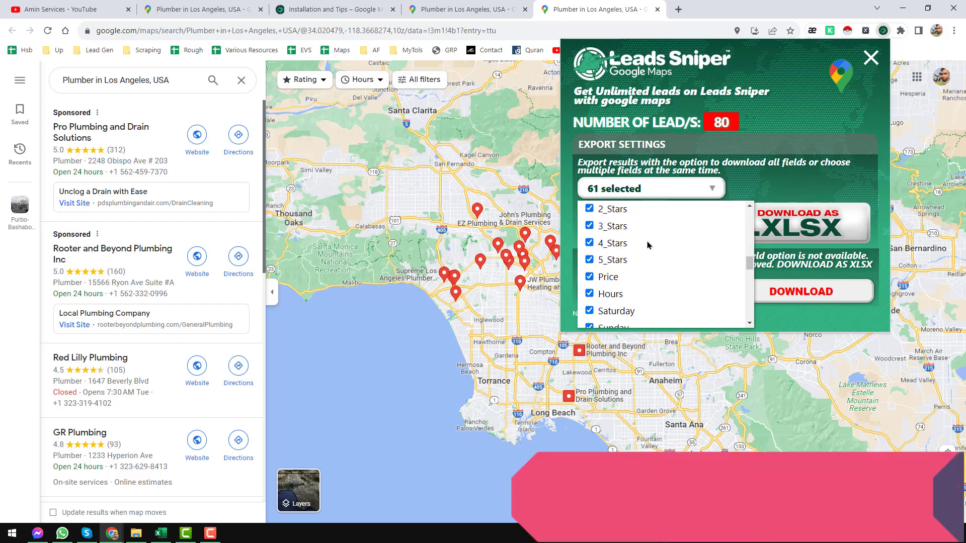
pyautogui.scroll(15, 618, 247)
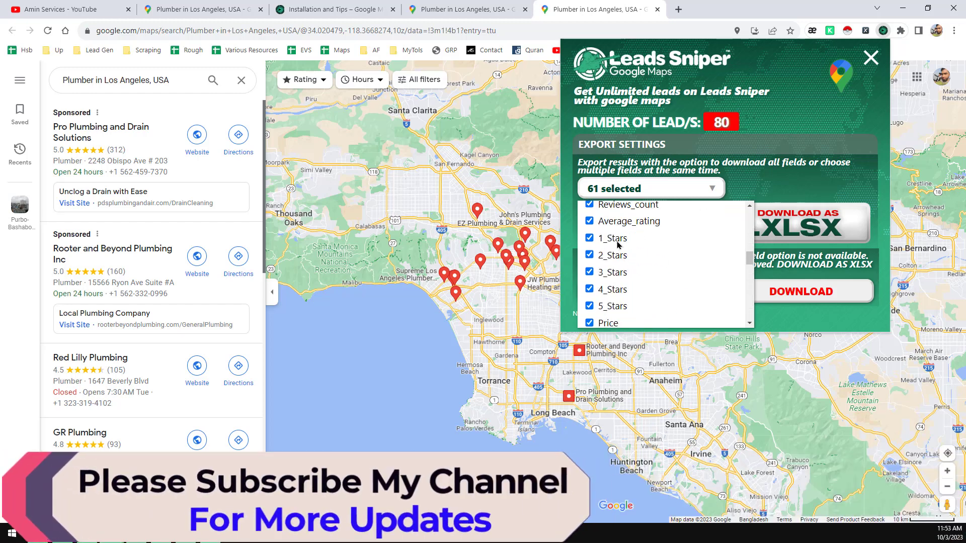
pyautogui.click(781, 123)
pyautogui.click(789, 227)
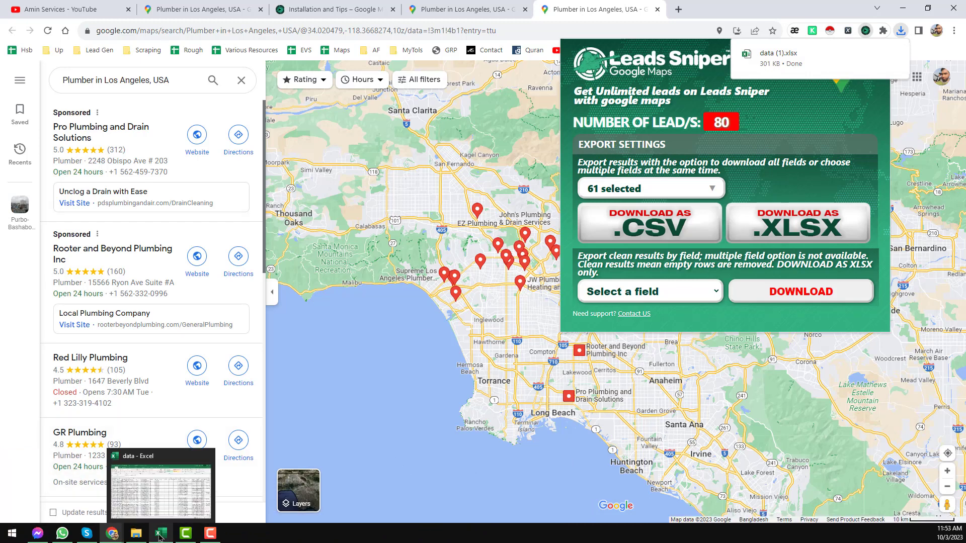
# - Open the downloaded leads sheet in Excel and check the State and full address values
pyautogui.click(161, 483)
pyautogui.click(342, 231)
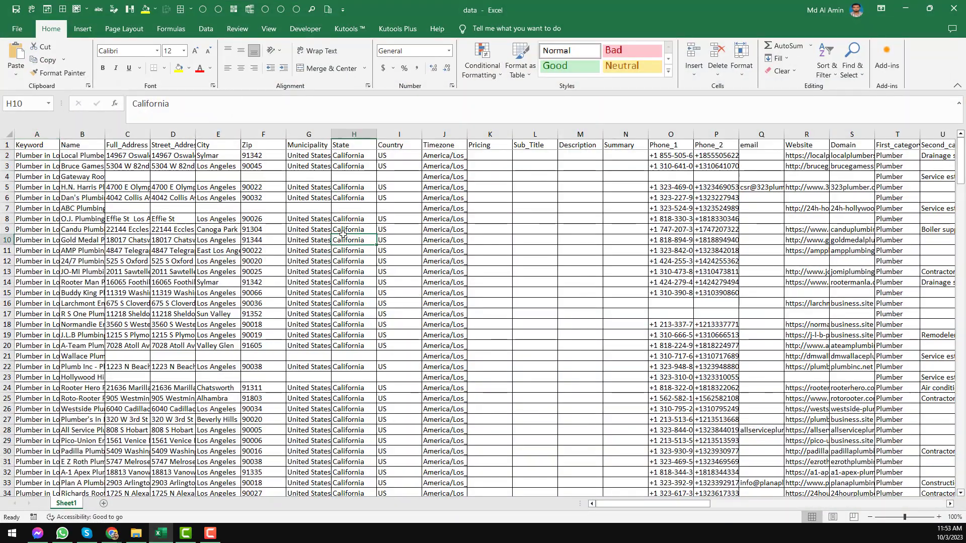
pyautogui.click(144, 201)
pyautogui.hotkey('ctrl', 'Home')
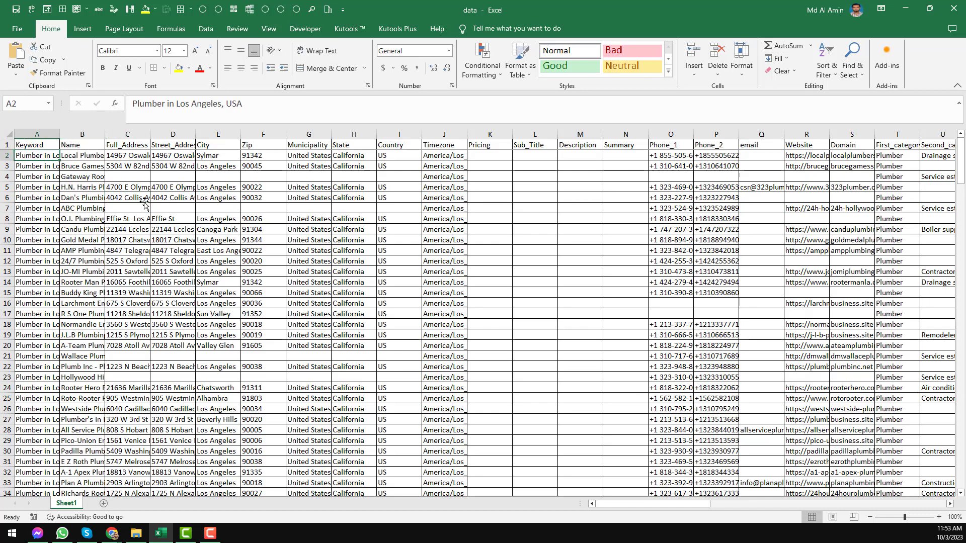
# - AutoFit every column of the whole sheet to its contents, then return to Chrome
pyautogui.click(9, 134)
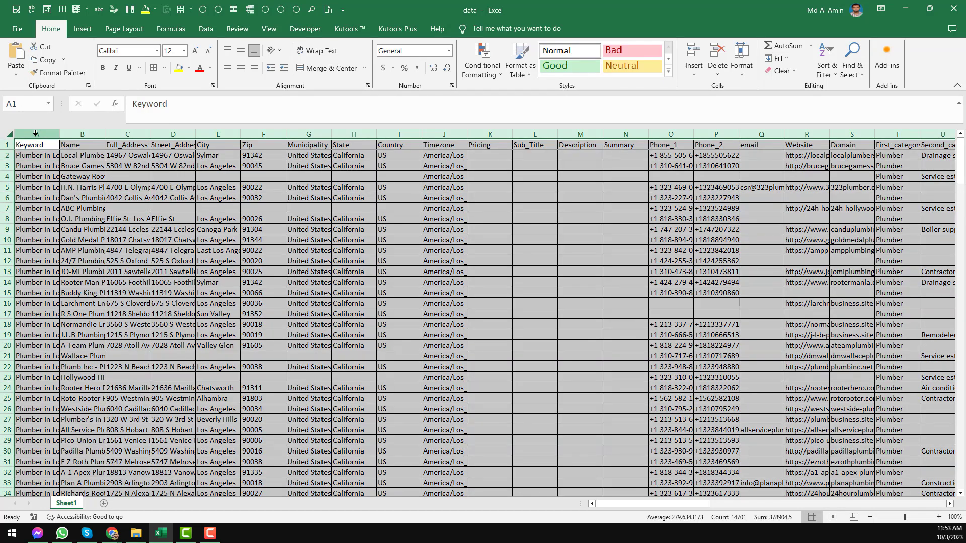
pyautogui.doubleClick(59, 133)
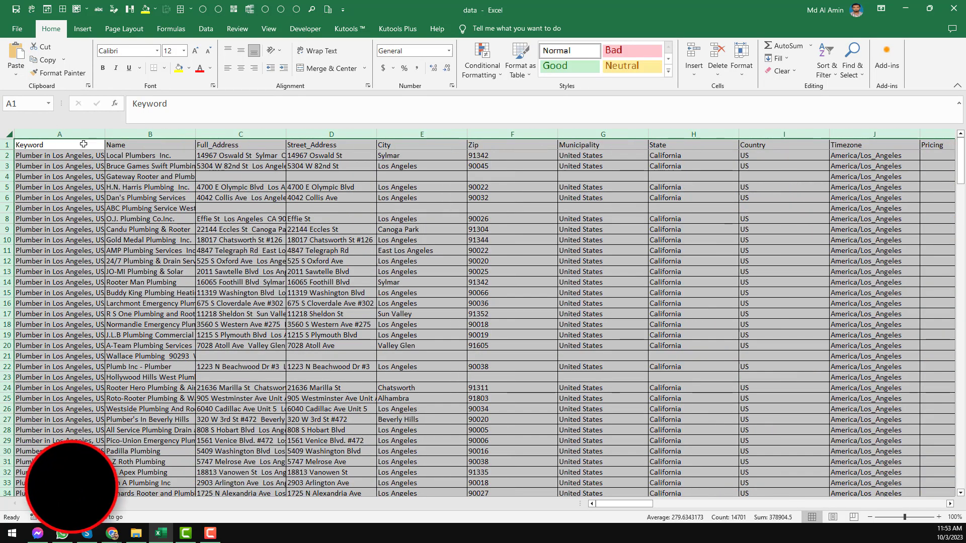
pyautogui.click(121, 144)
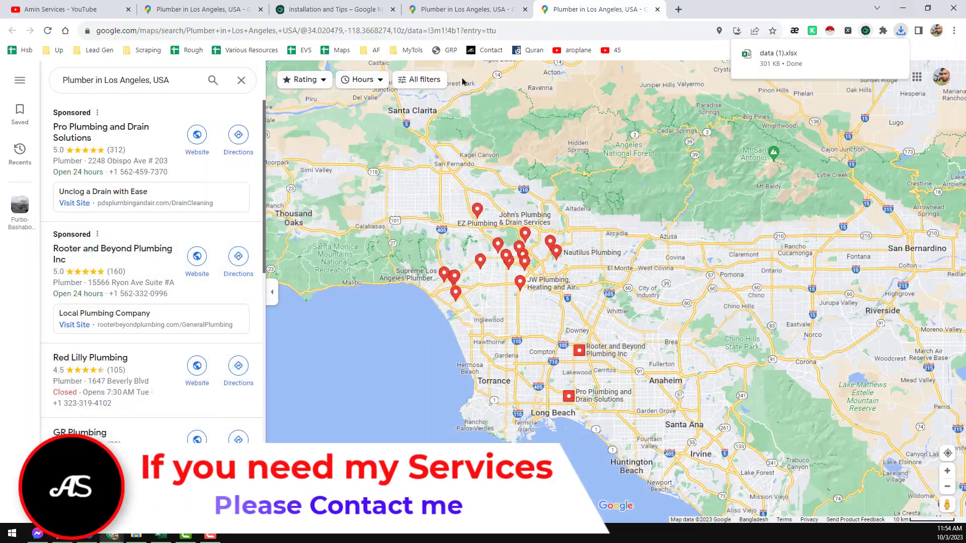
# - Go to Products > Google Maps Scraper and scroll down to the Download Sample CSV Output File section
pyautogui.click(321, 7)
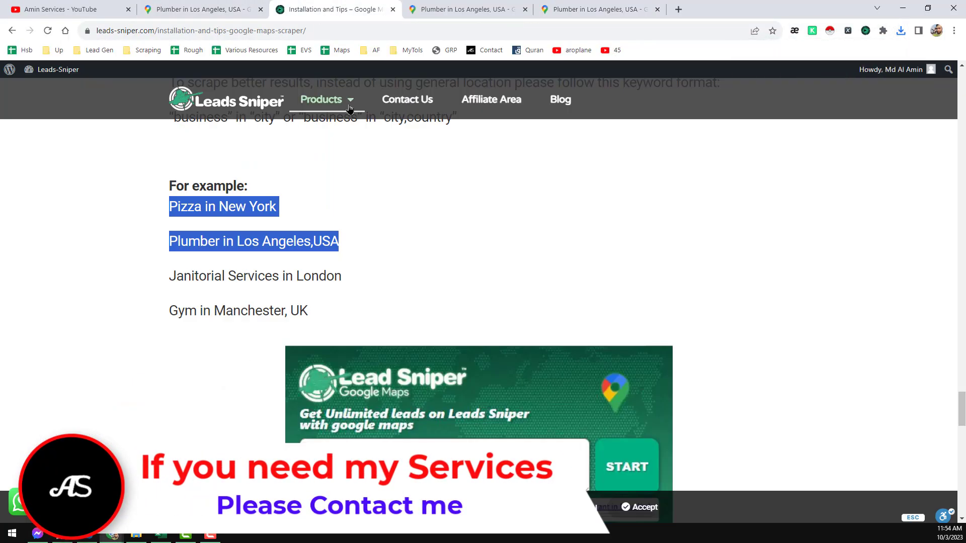
pyautogui.moveTo(317, 103)
pyautogui.click(364, 129)
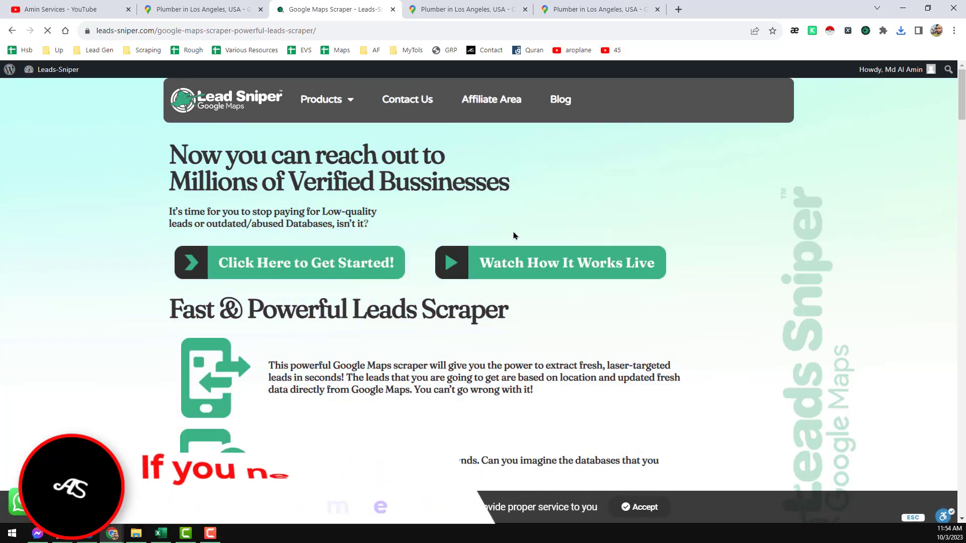
pyautogui.scroll(-3, 404, 274)
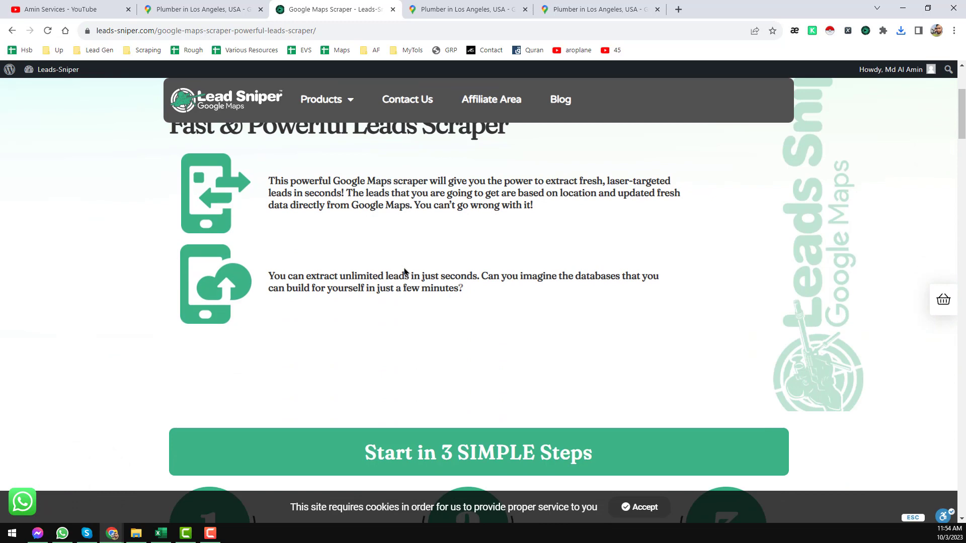
pyautogui.scroll(-3, 404, 272)
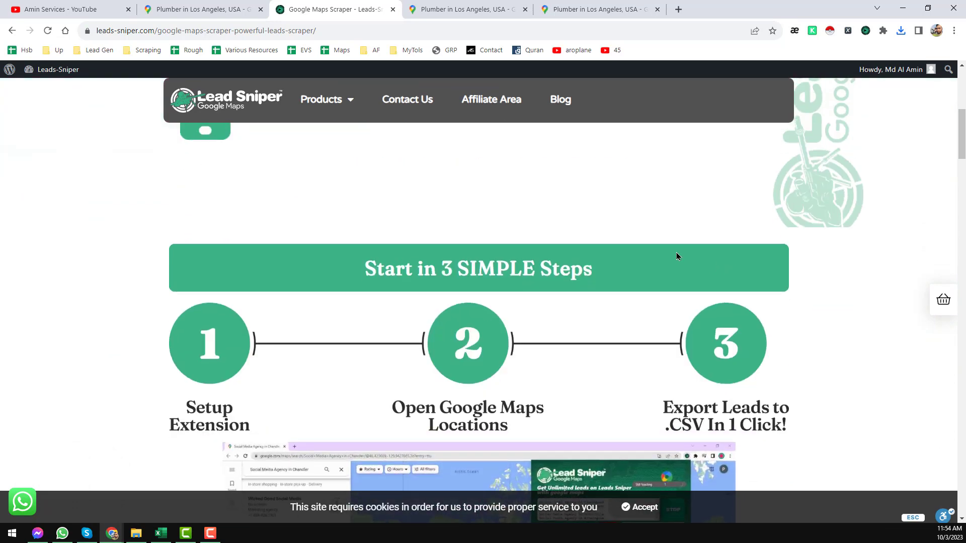
pyautogui.scroll(-10, 664, 252)
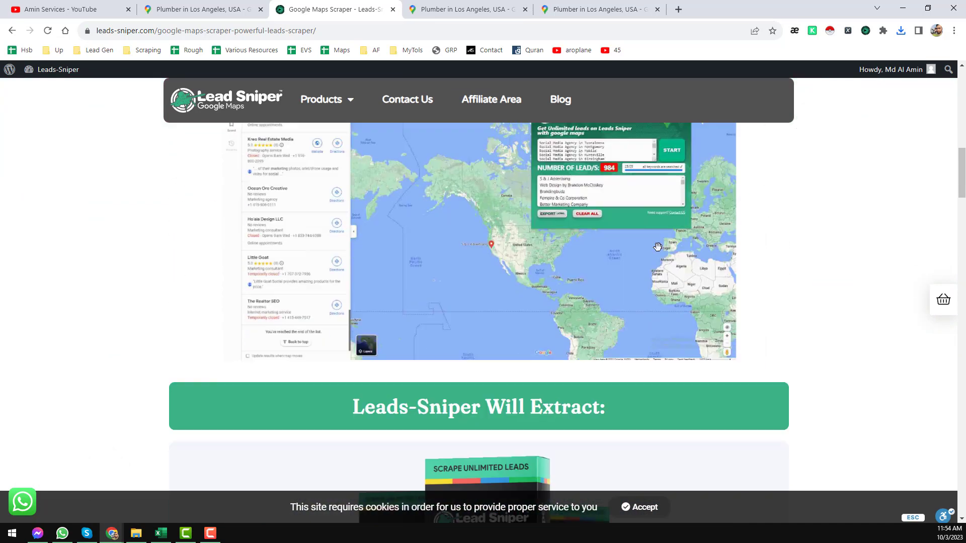
pyautogui.scroll(-10, 566, 259)
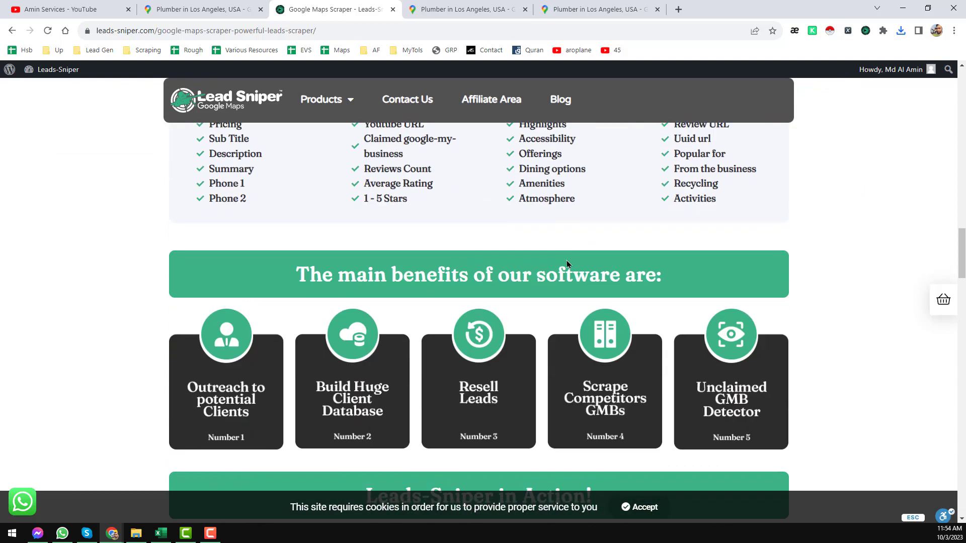
pyautogui.scroll(-12, 566, 264)
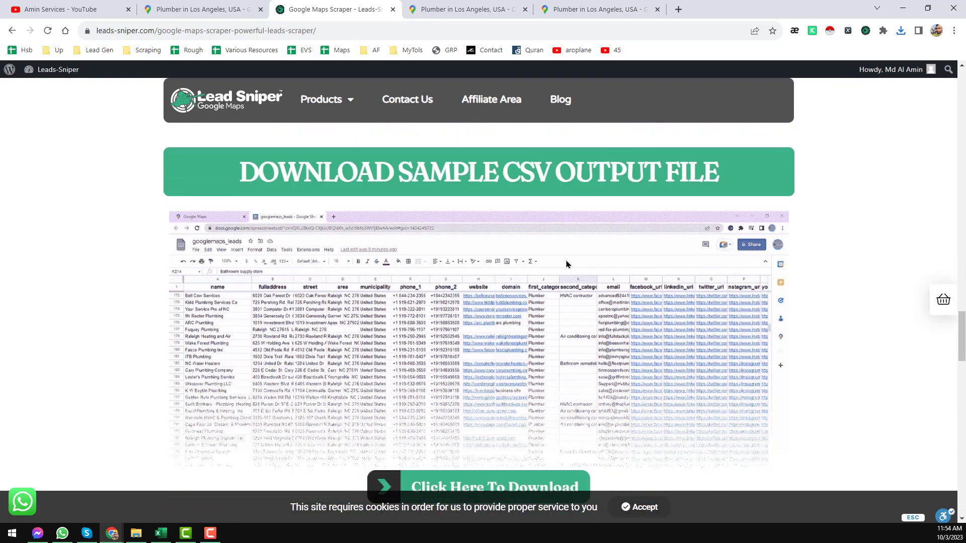